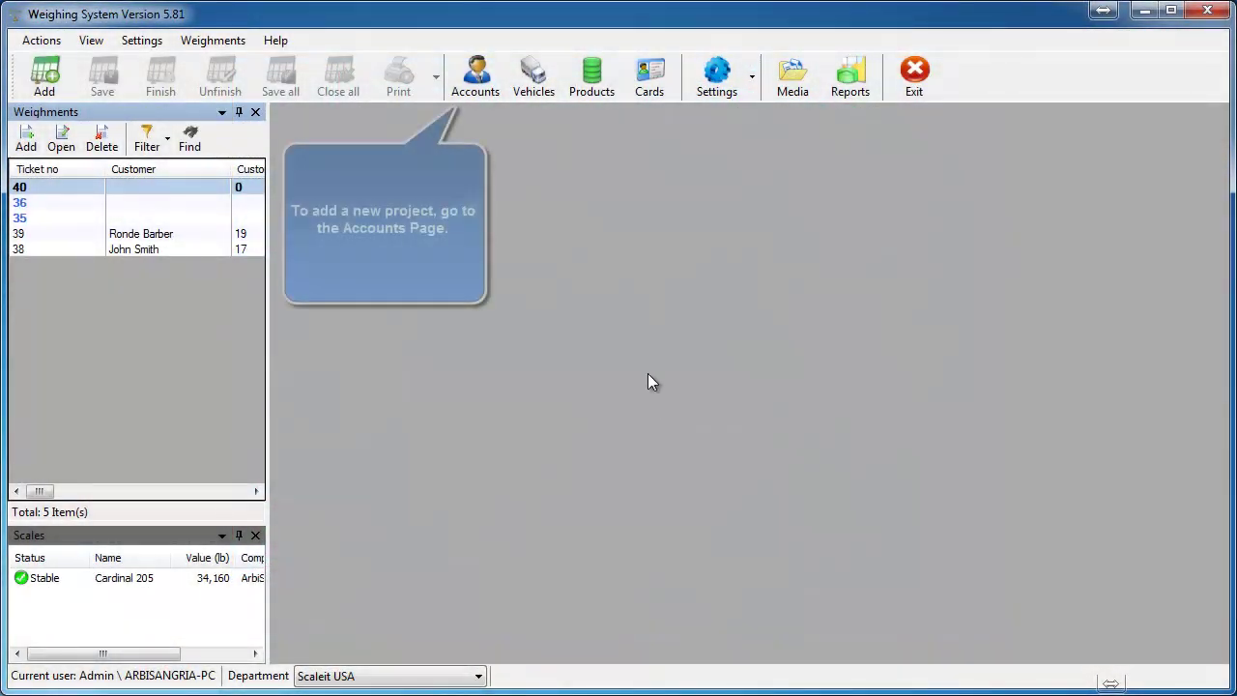
Step: Open the Accounts list and select the customer who will receive the new project
{"action": "left_click", "coordinate": [481, 91]}
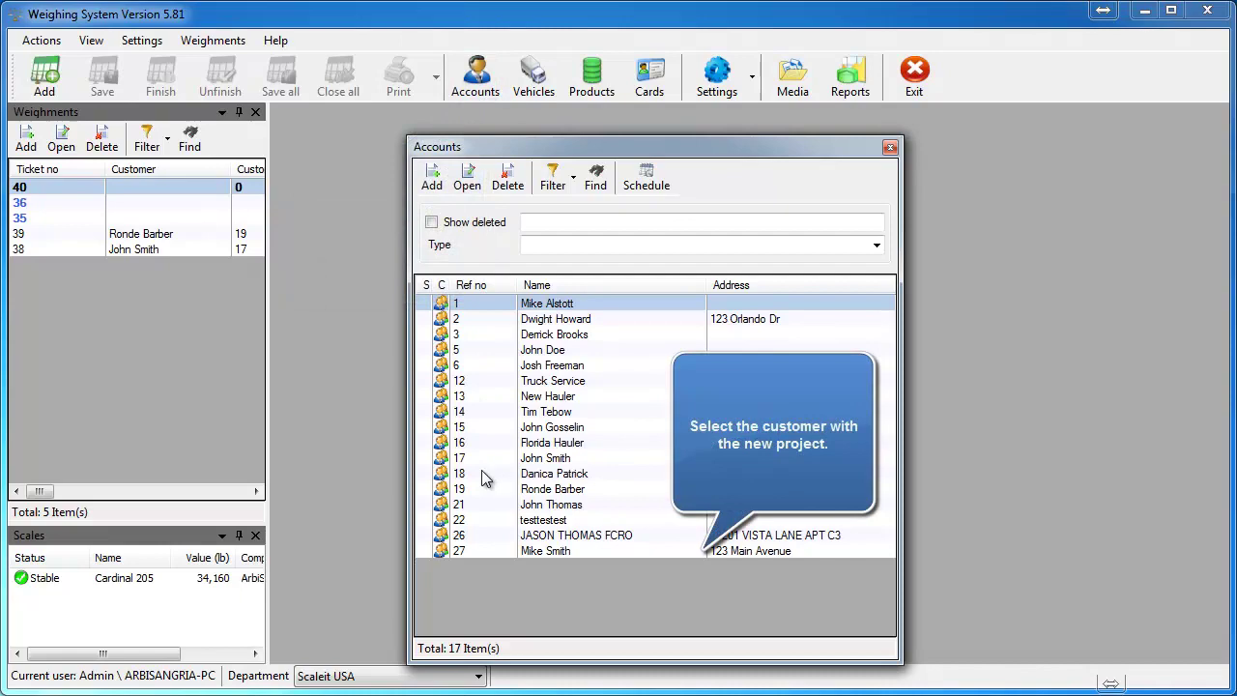
{"action": "left_click", "coordinate": [543, 550]}
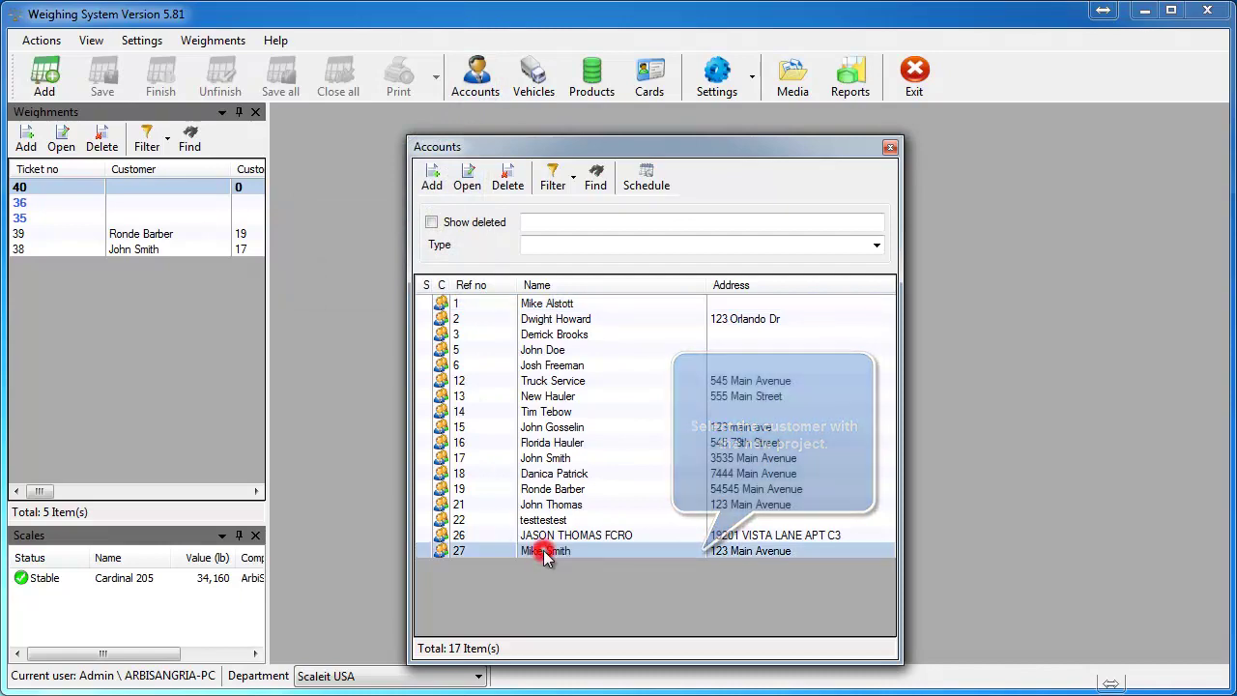
Step: Open the customer's account and add a new project named 'Theme Park Project'
{"action": "double_click", "coordinate": [543, 550]}
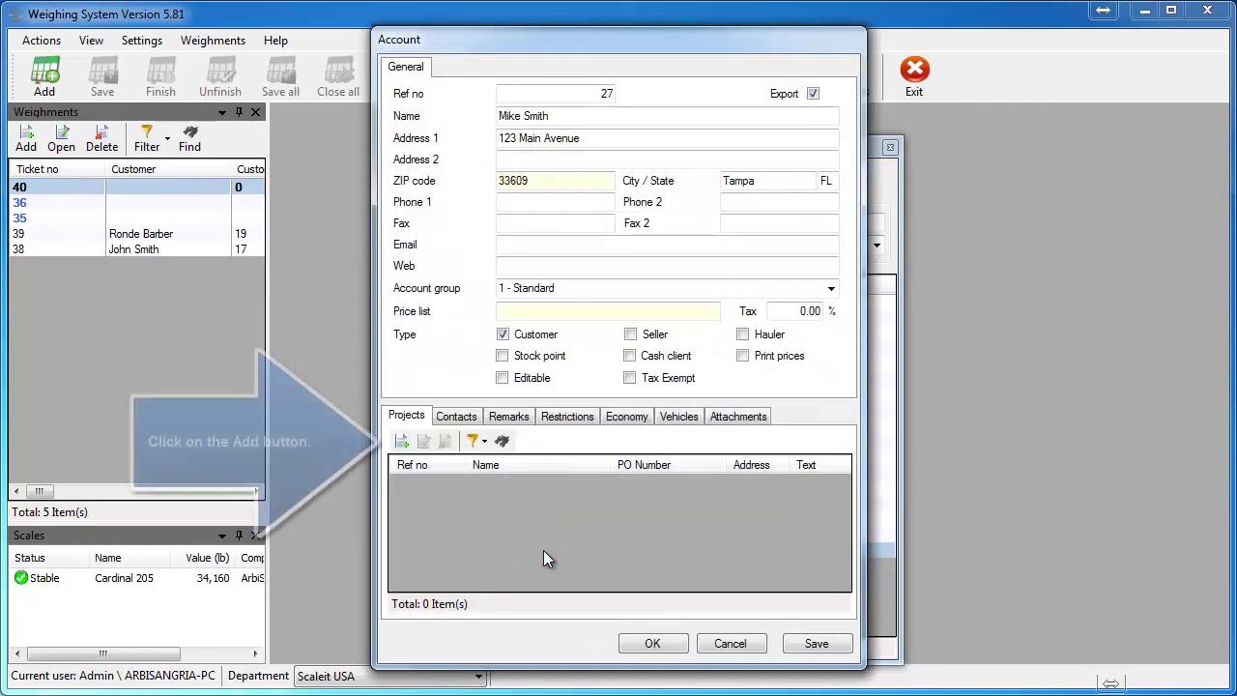
{"action": "left_click", "coordinate": [401, 440]}
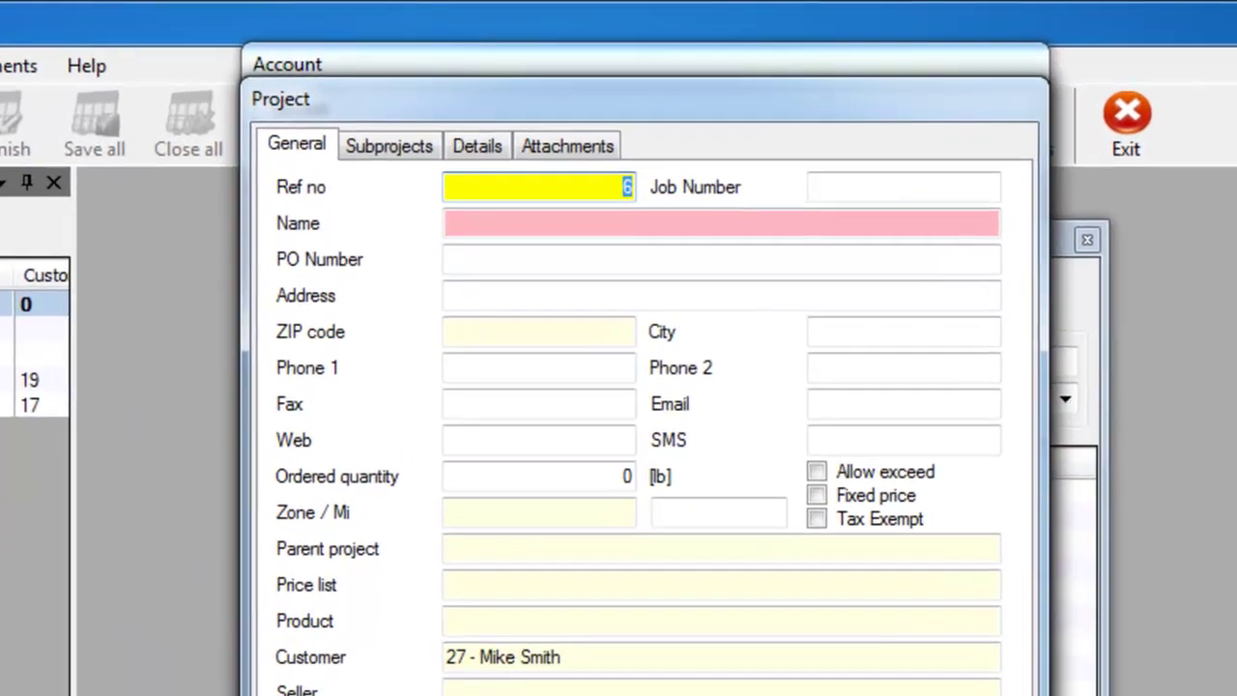
{"action": "key", "text": "Tab"}
{"action": "key", "text": "Tab"}
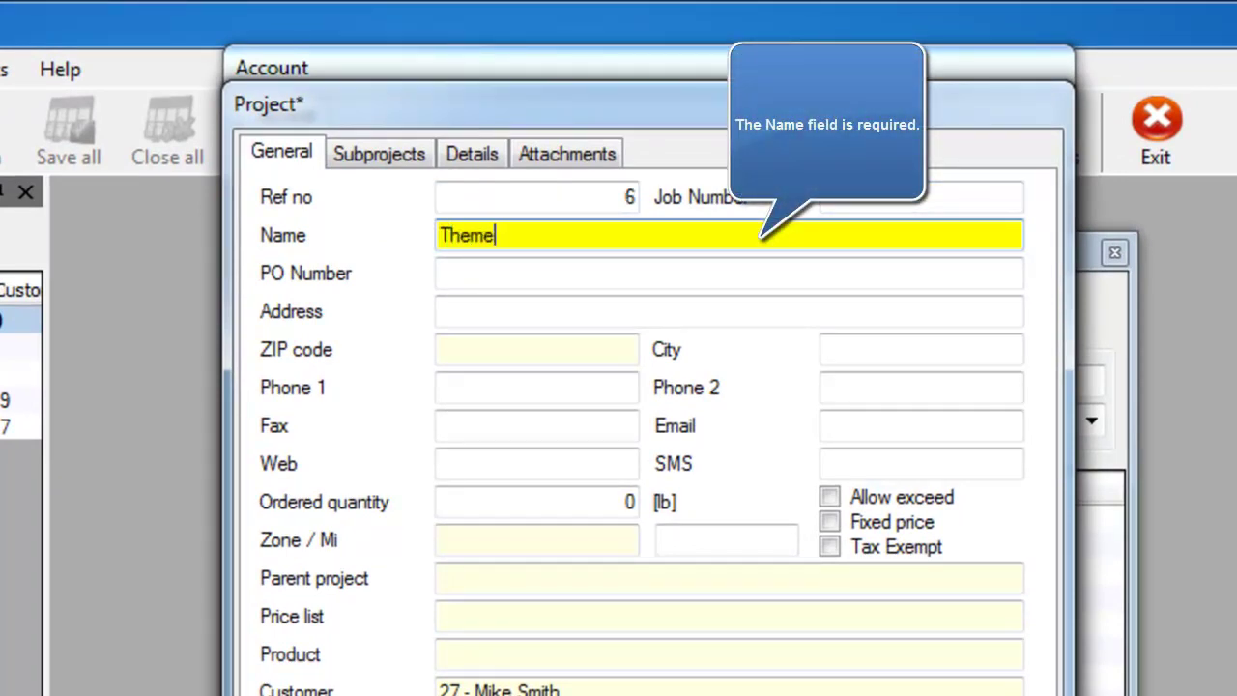
{"action": "type", "text": "Theme Park Pr"}
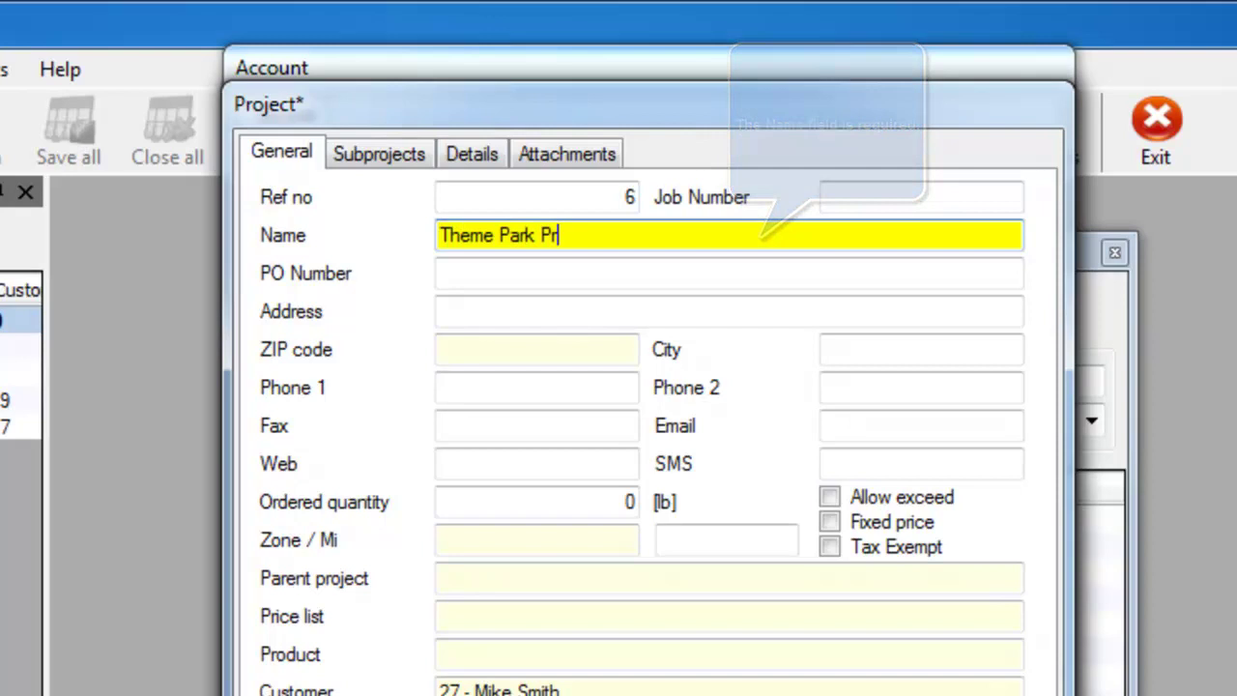
{"action": "type", "text": "oject"}
{"action": "key", "text": "Tab"}
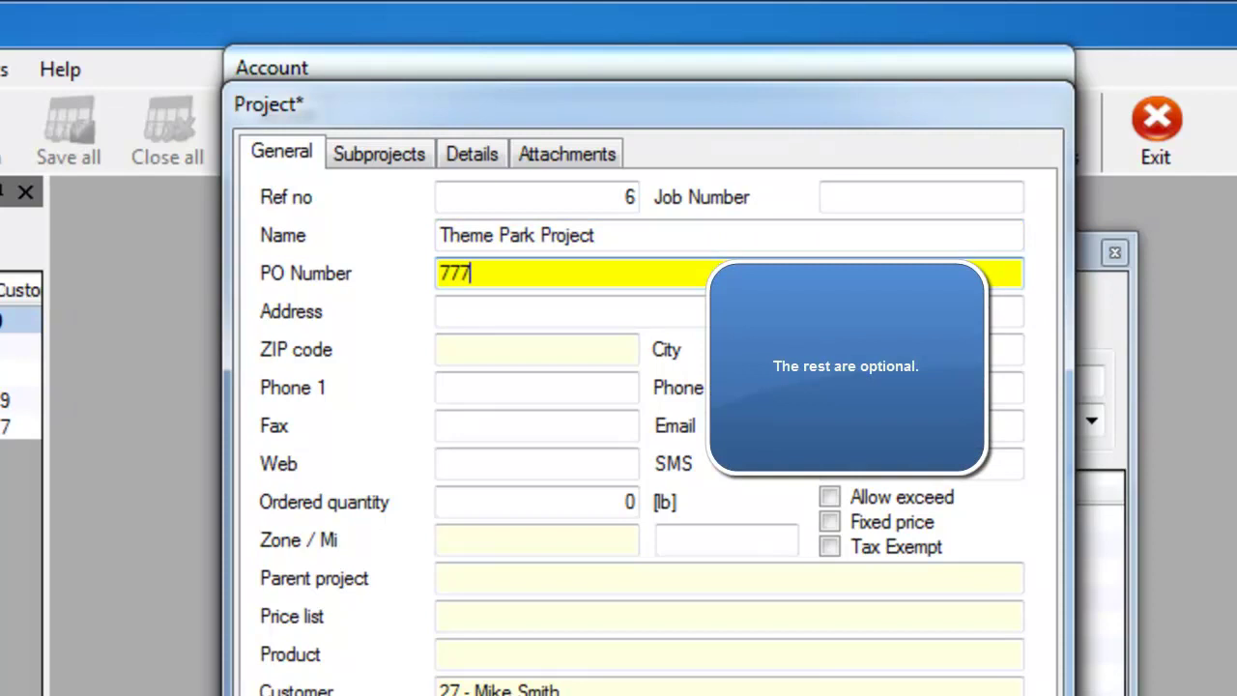
Step: Fill in the project's PO number, street address, ZIP code and Phone 1 number
{"action": "key", "text": "Tab"}
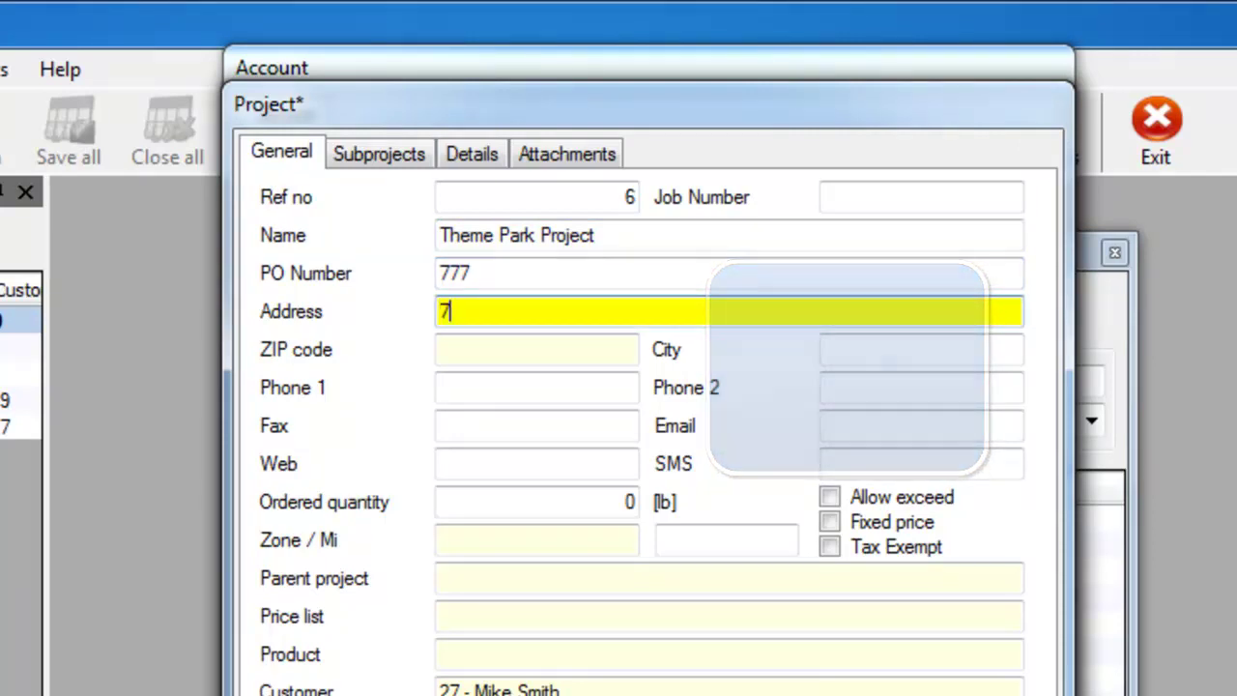
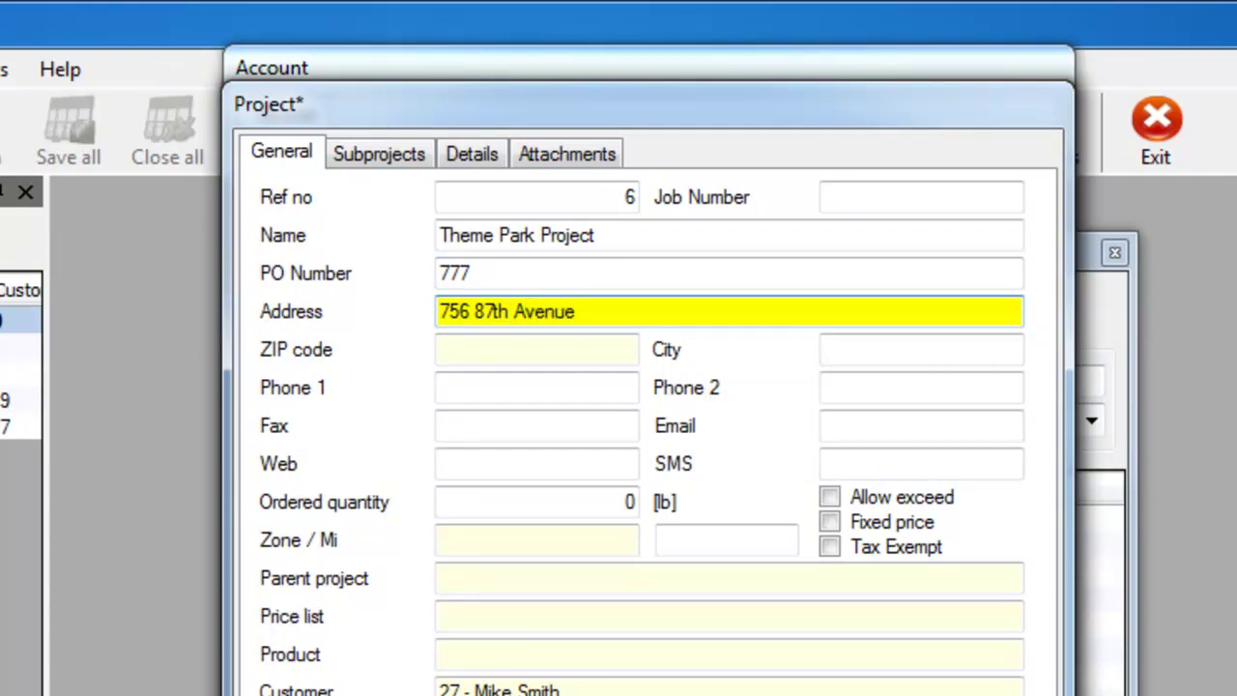
{"action": "key", "text": "Tab"}
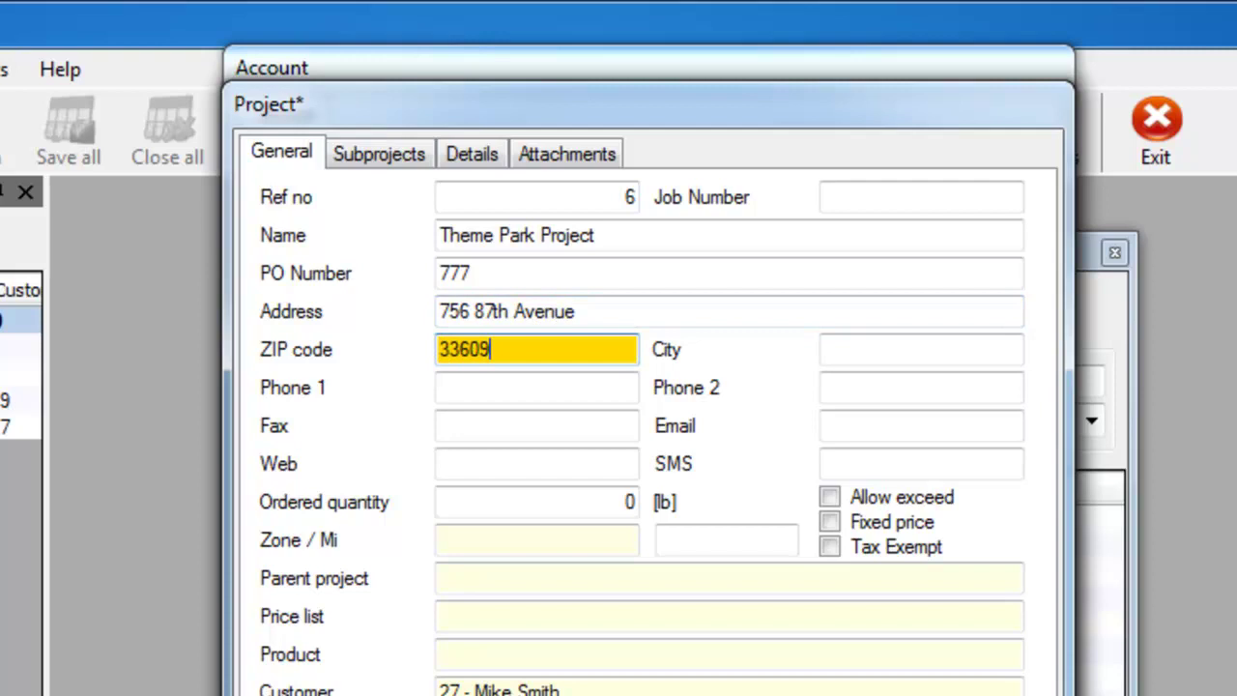
{"action": "key", "text": "Tab"}
{"action": "key", "text": "Tab"}
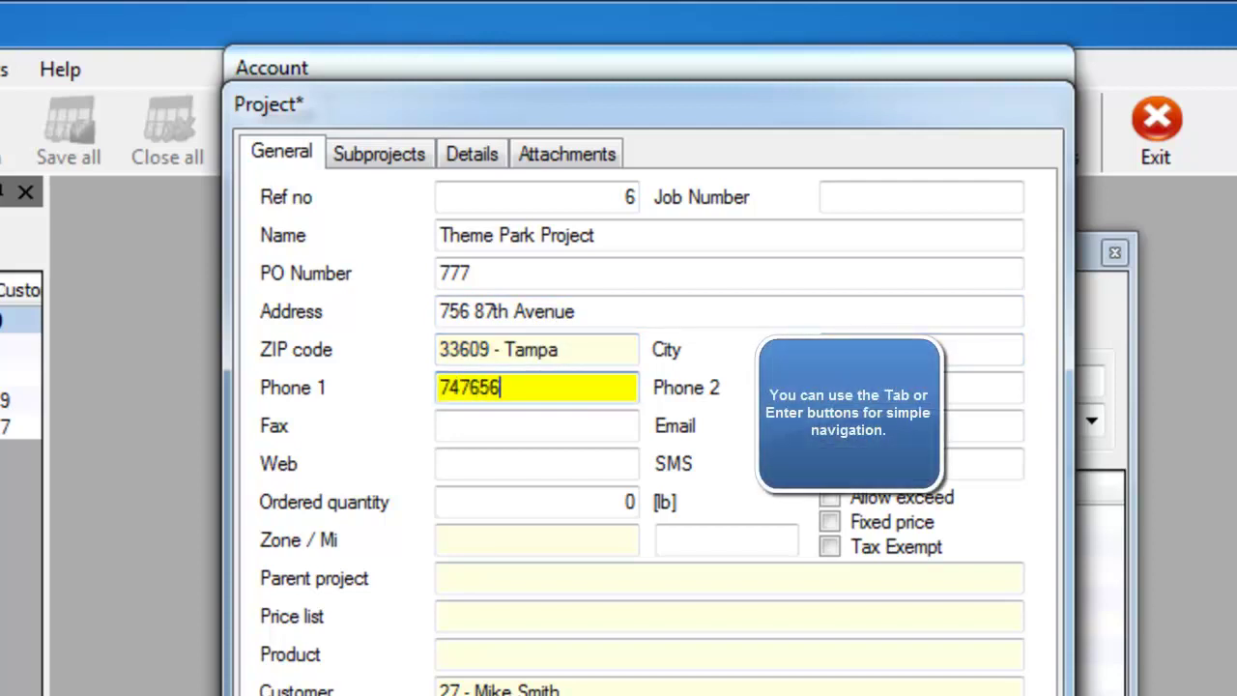
{"action": "key", "text": "Tab"}
{"action": "key", "text": "Tab"}
{"action": "key", "text": "Tab"}
{"action": "key", "text": "Tab"}
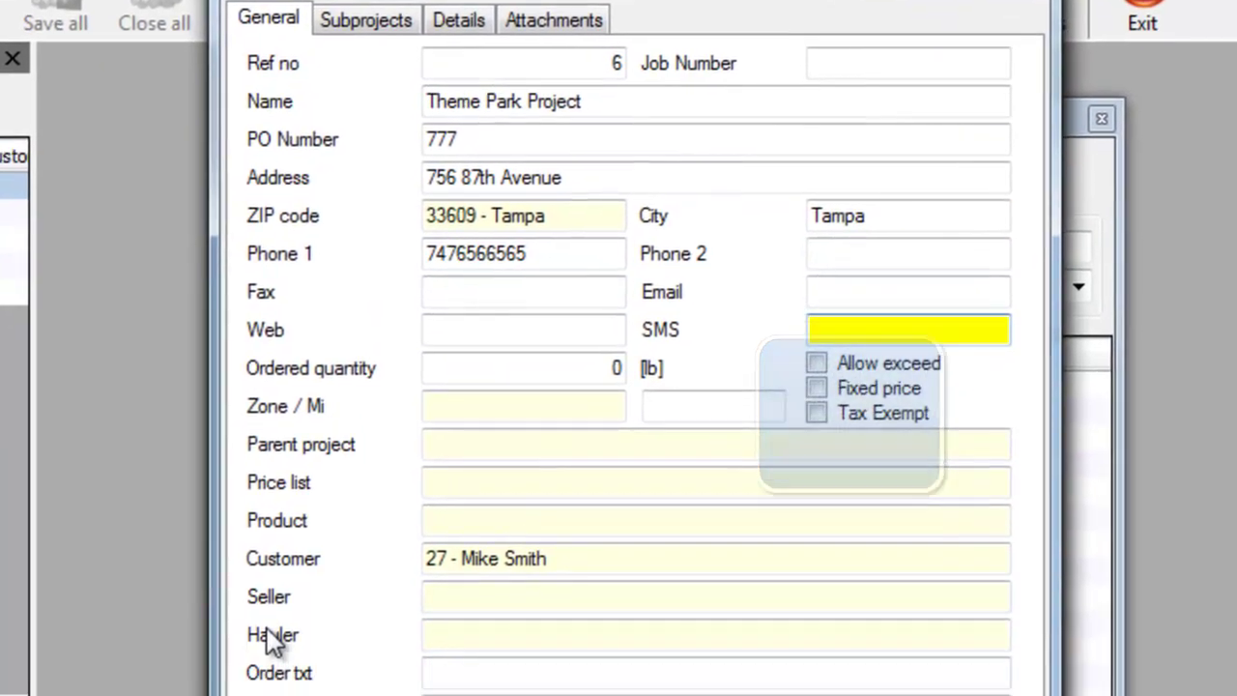
Step: Enter an ordered quantity of 200,000 lb and pick Product 5 from the Products list
{"action": "key", "text": "Tab"}
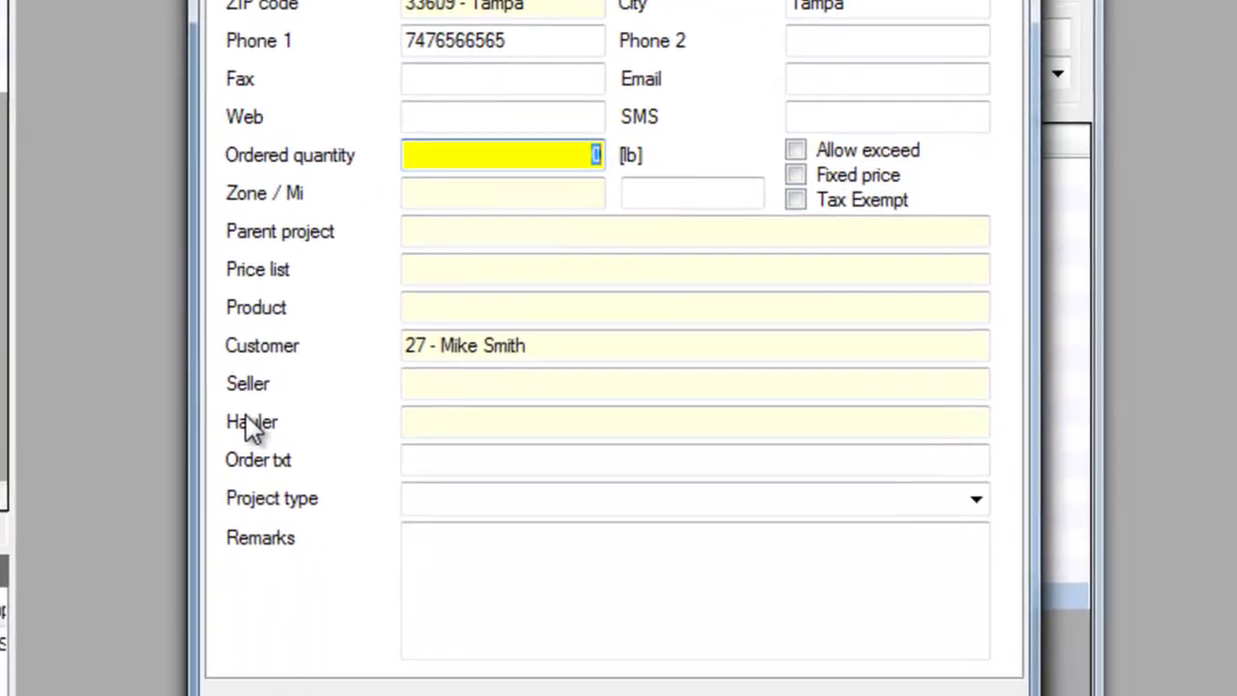
{"action": "type", "text": "200000"}
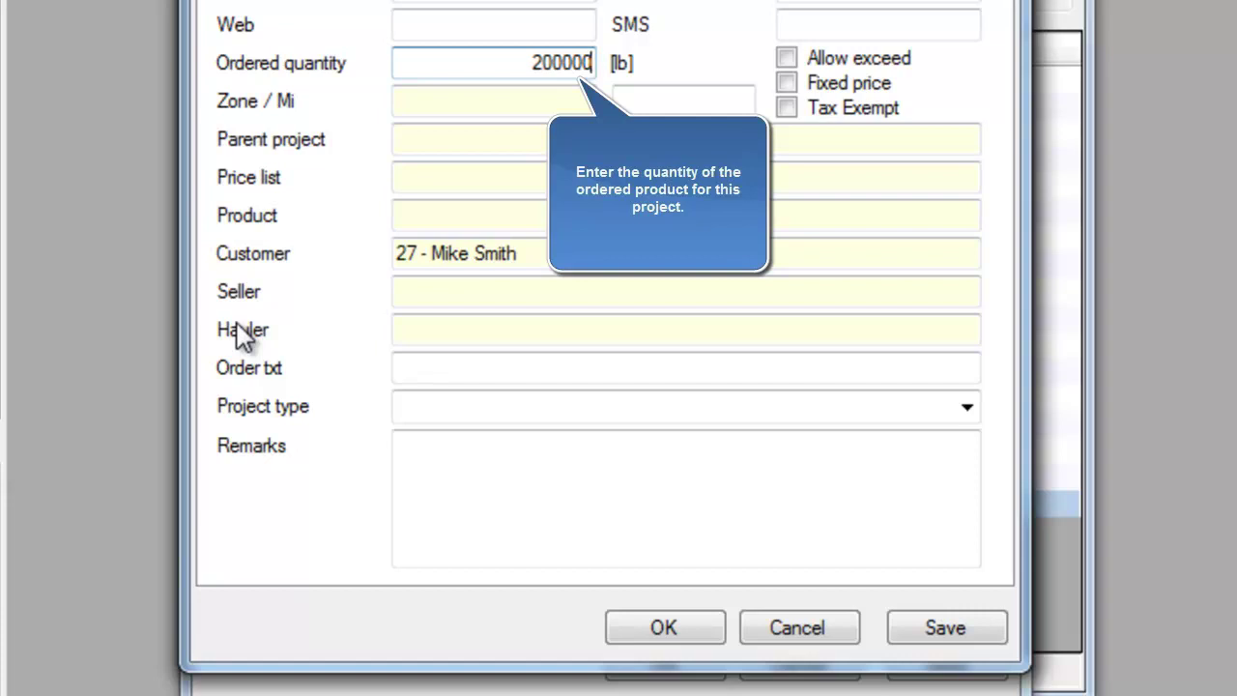
{"action": "key", "text": "Tab"}
{"action": "key", "text": "Tab"}
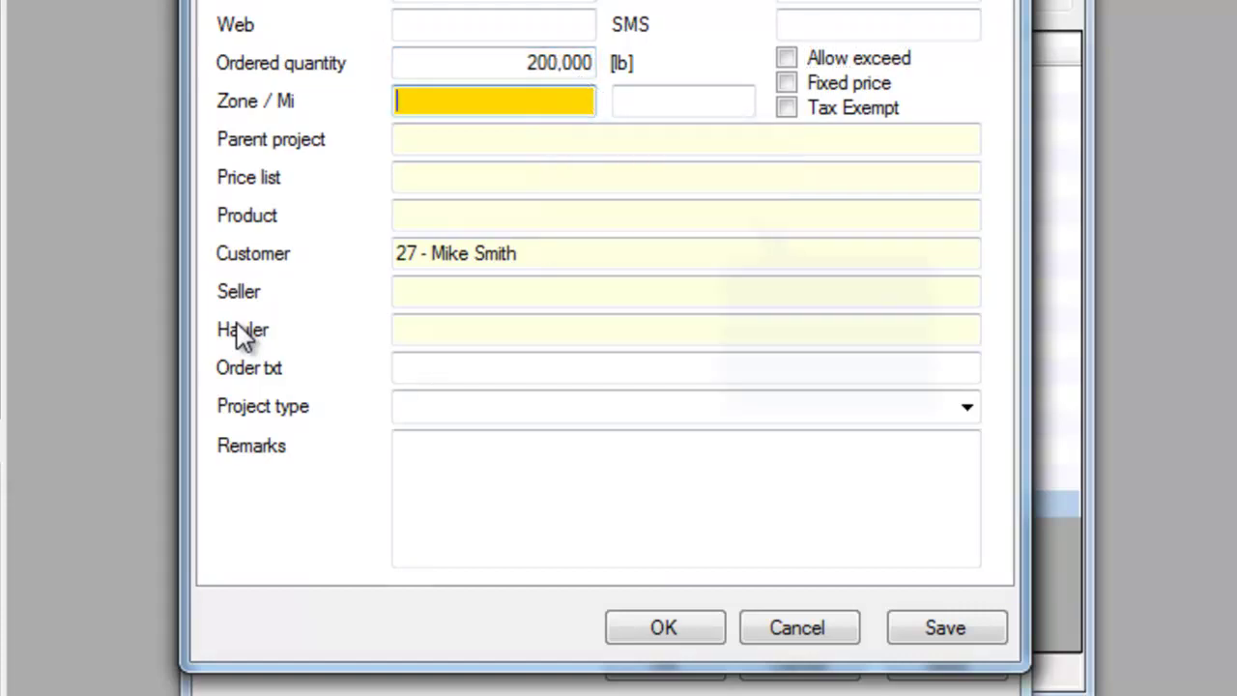
{"action": "key", "text": "Tab"}
{"action": "key", "text": "Tab"}
{"action": "key", "text": "Tab"}
{"action": "key", "text": "Tab"}
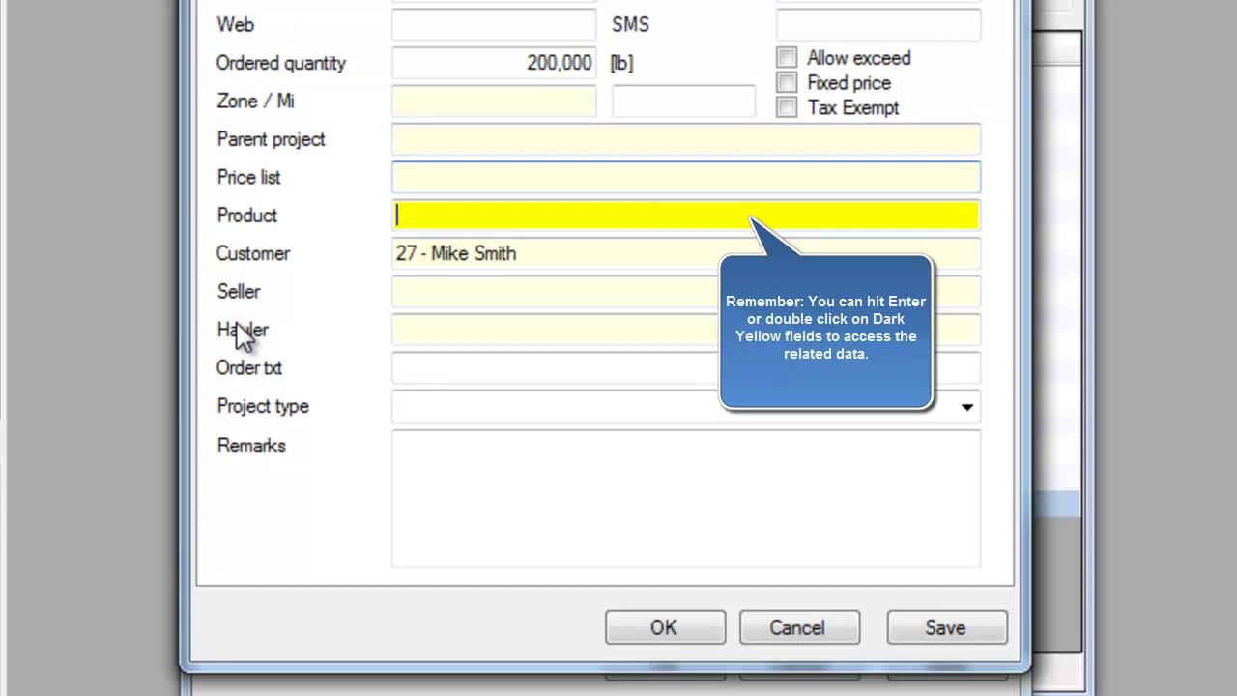
{"action": "double_click", "coordinate": [454, 214]}
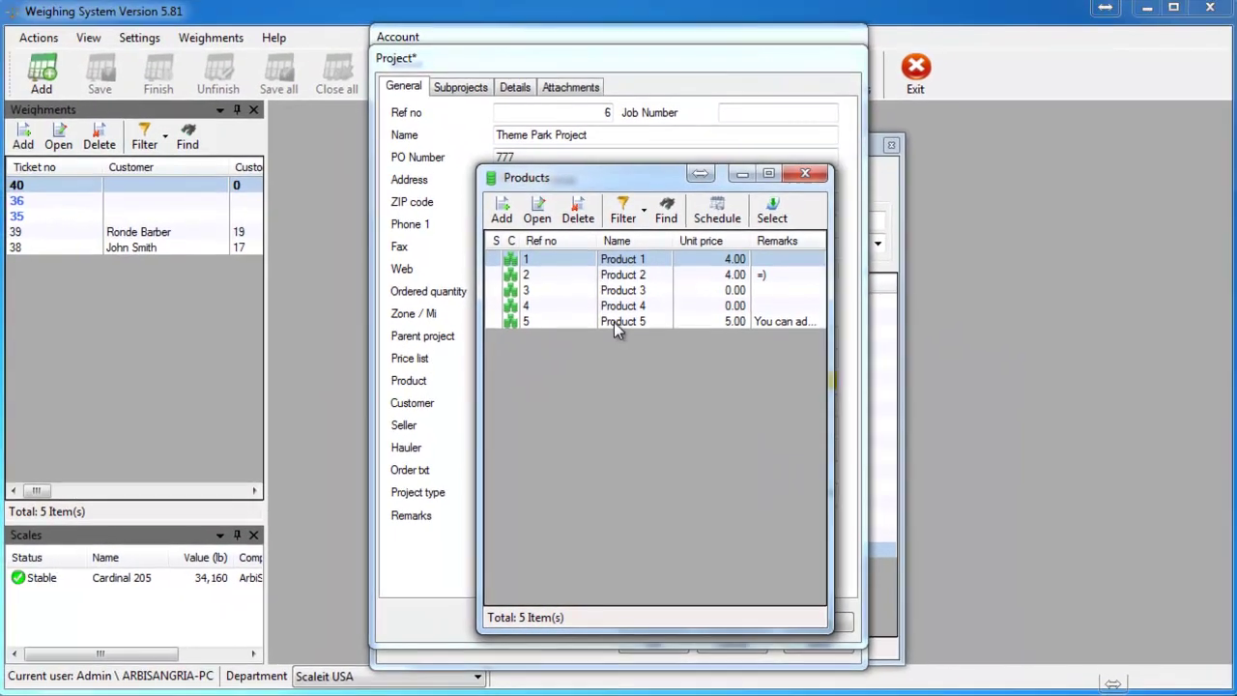
{"action": "double_click", "coordinate": [615, 322]}
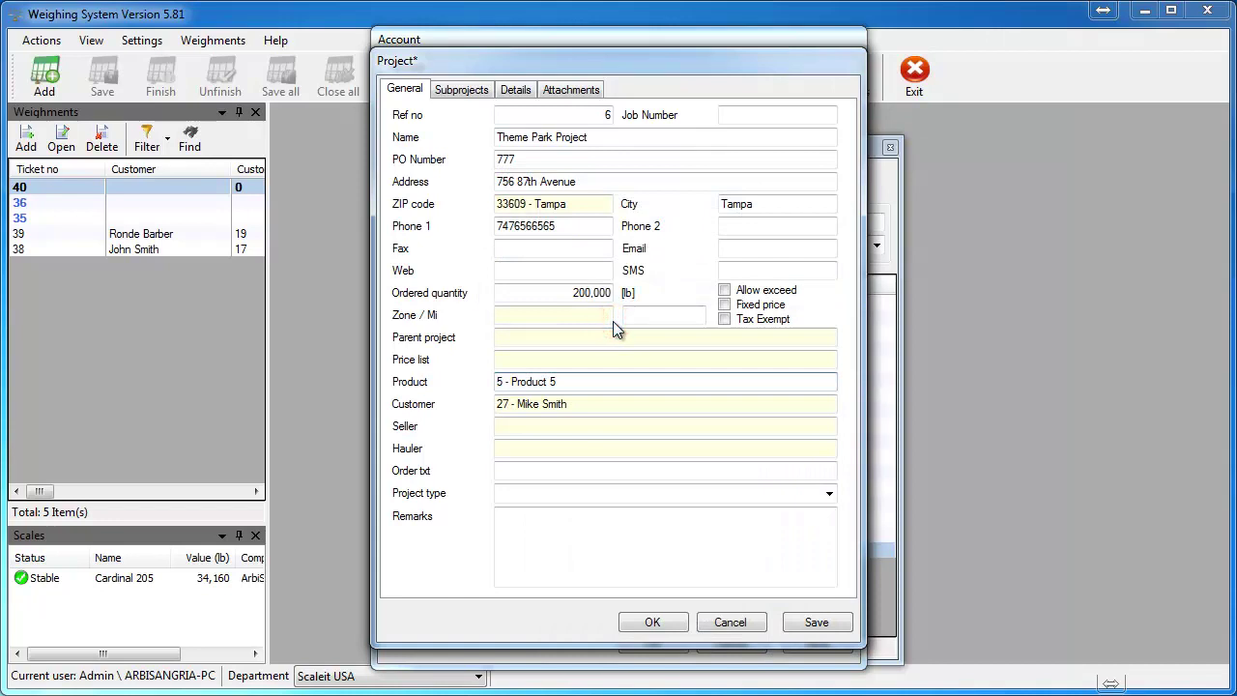
{"action": "key", "text": "Tab"}
{"action": "key", "text": "Tab"}
{"action": "key", "text": "Tab"}
{"action": "key", "text": "Tab"}
{"action": "key", "text": "Tab"}
{"action": "key", "text": "Tab"}
{"action": "key", "text": "Tab"}
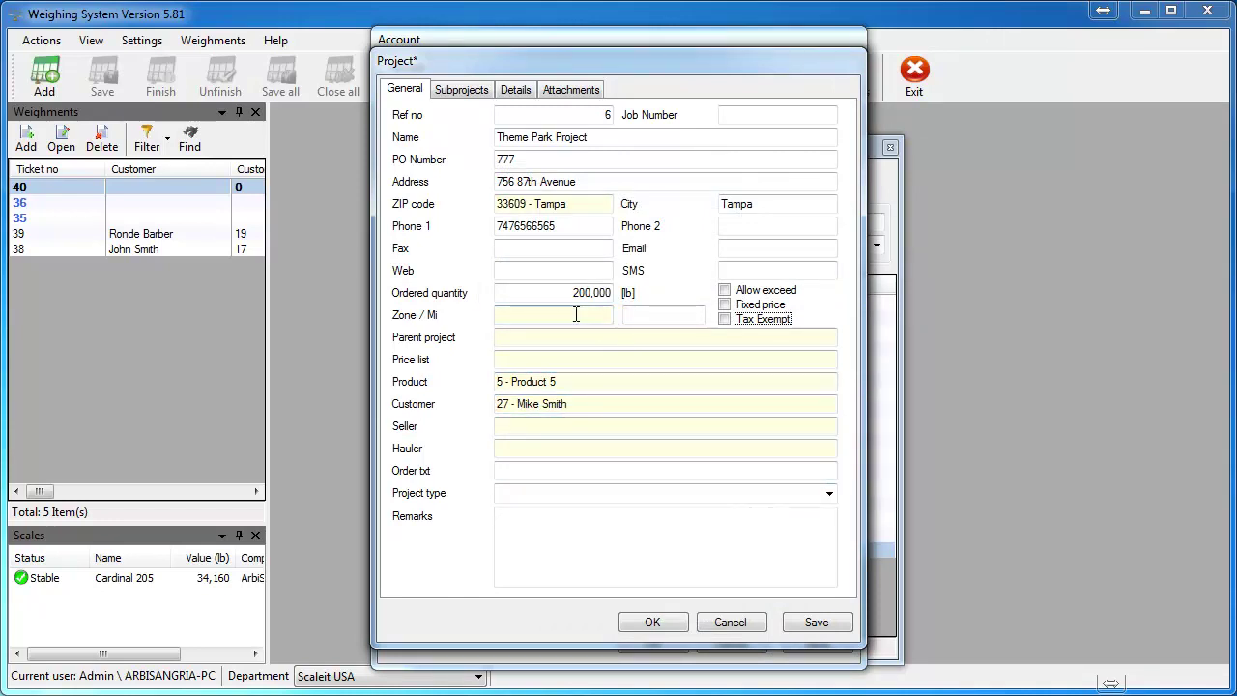
Step: Review the project's subprojects, delivery progress and attachments pages
{"action": "left_click", "coordinate": [484, 92]}
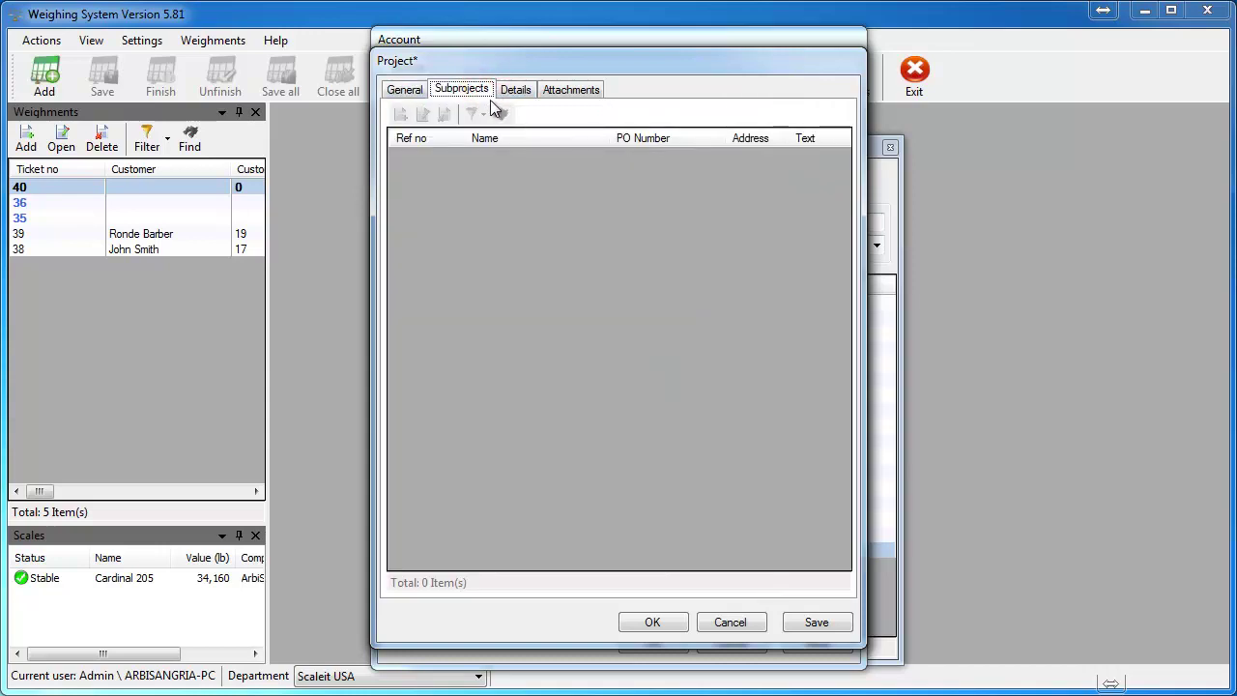
{"action": "left_click", "coordinate": [516, 91]}
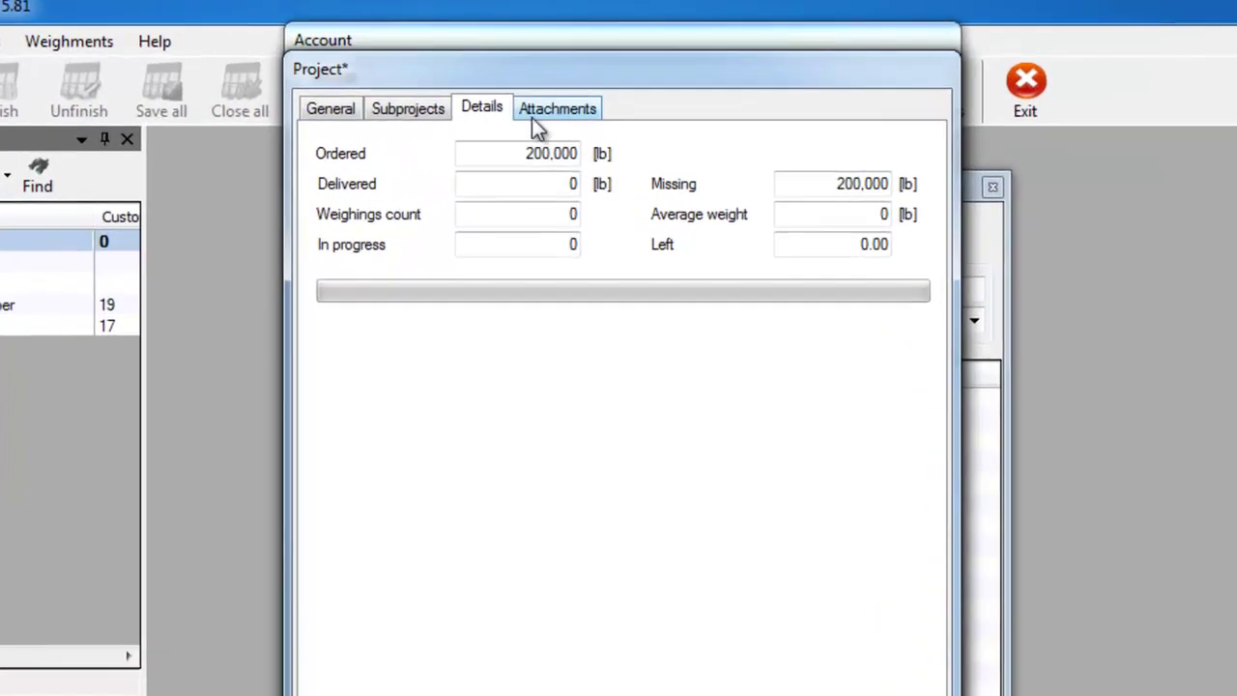
{"action": "left_click", "coordinate": [534, 127]}
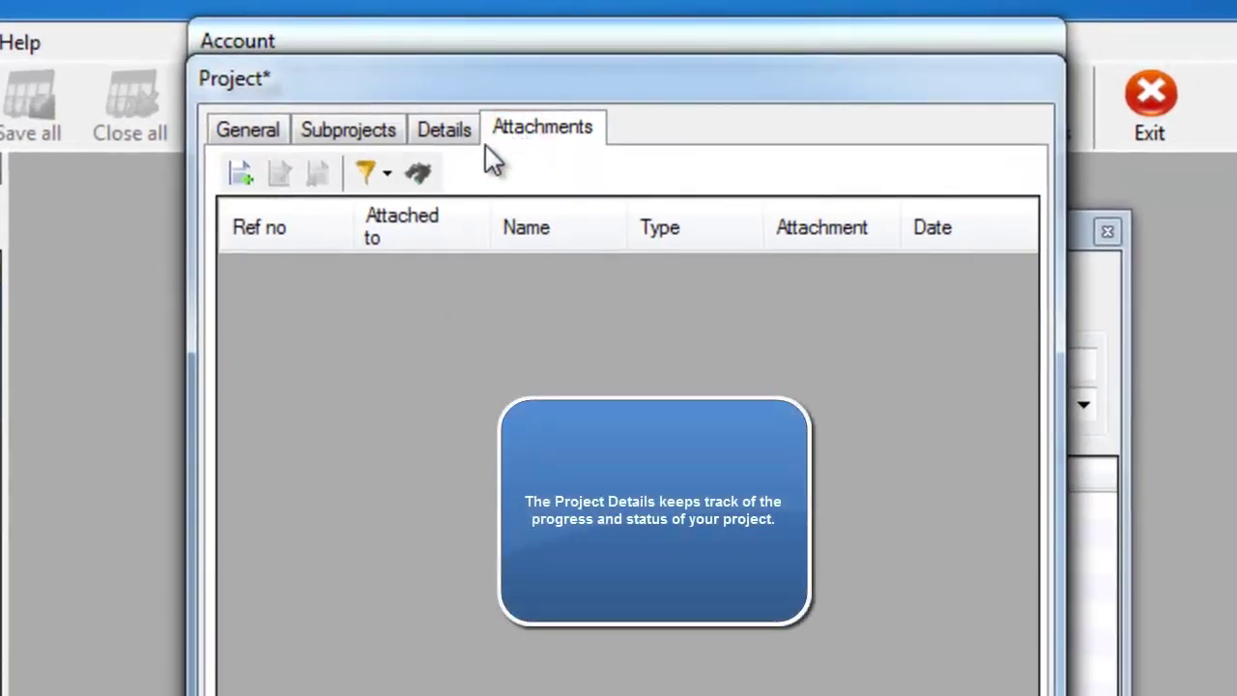
{"action": "left_click", "coordinate": [481, 108]}
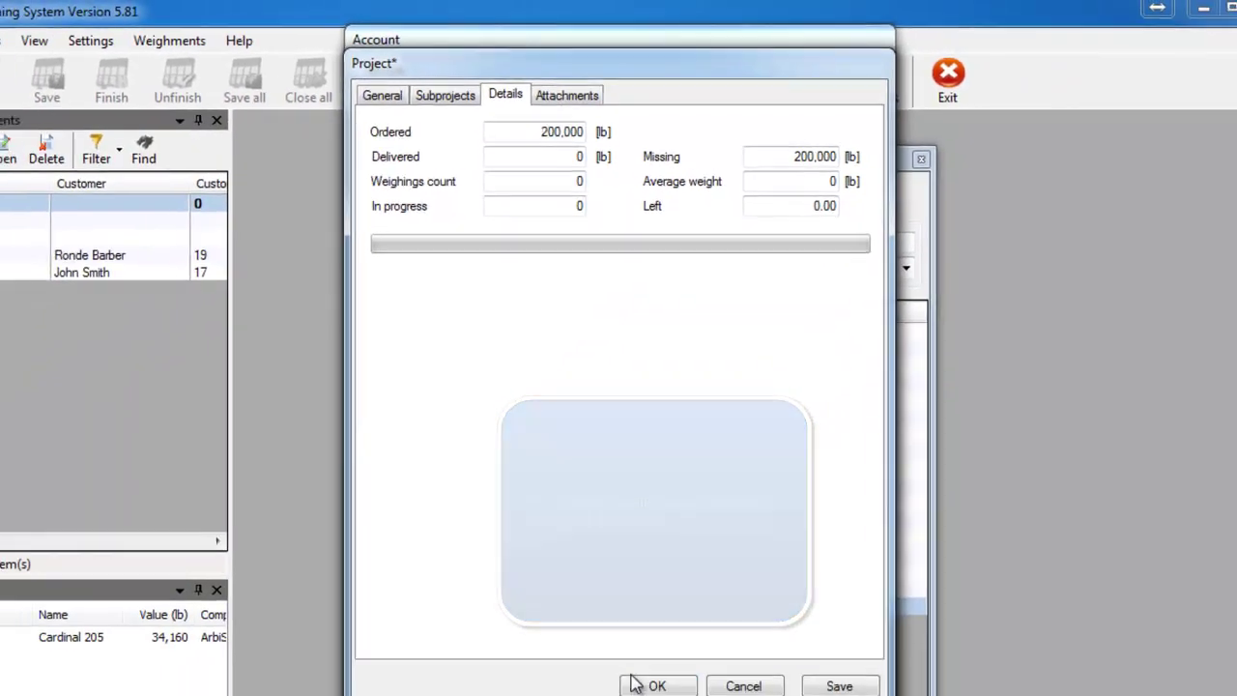
Step: Accept the project, save the customer's account, and close the Accounts list
{"action": "left_click", "coordinate": [630, 619]}
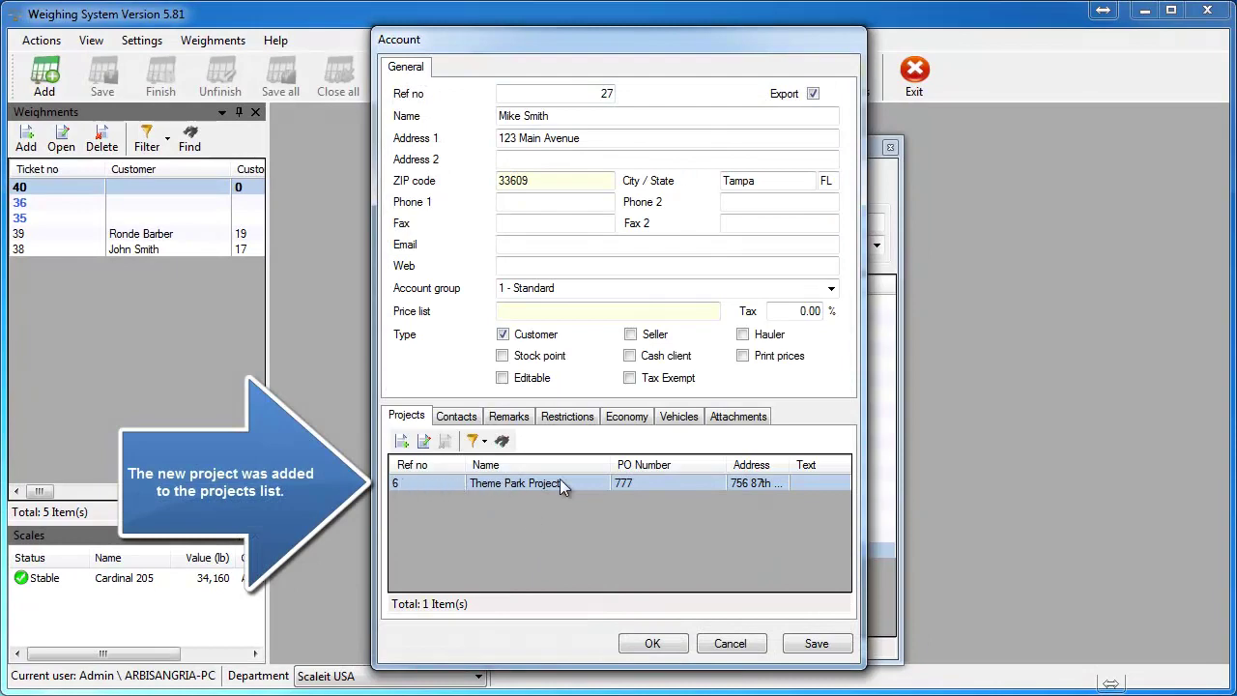
{"action": "left_click", "coordinate": [652, 642]}
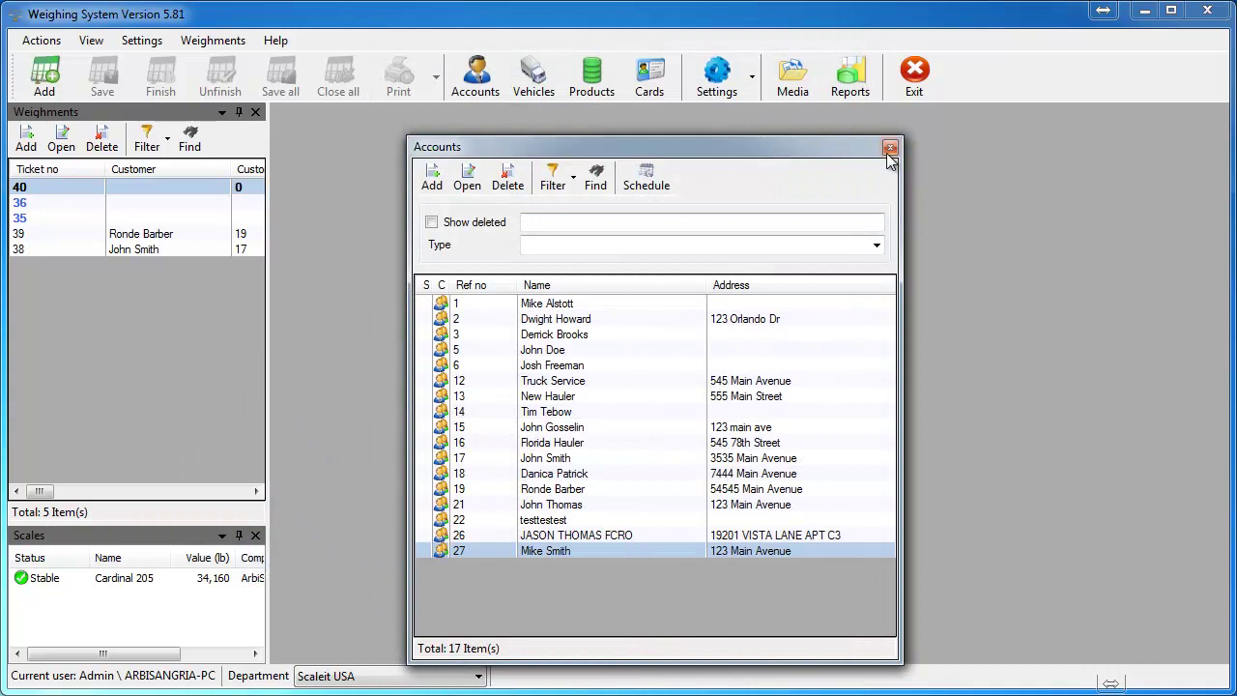
{"action": "left_click", "coordinate": [889, 149]}
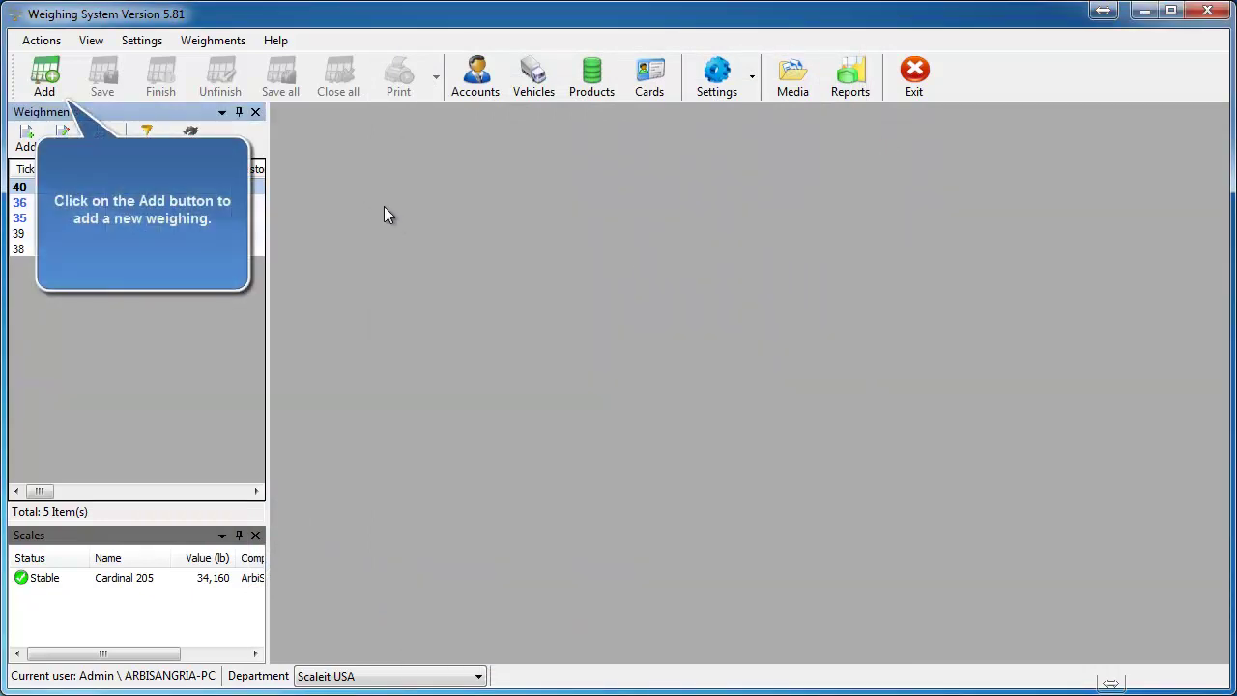
Step: Create a weighing for vehicle PPP333 on the Theme Park Project with Product 5
{"action": "left_click", "coordinate": [58, 83]}
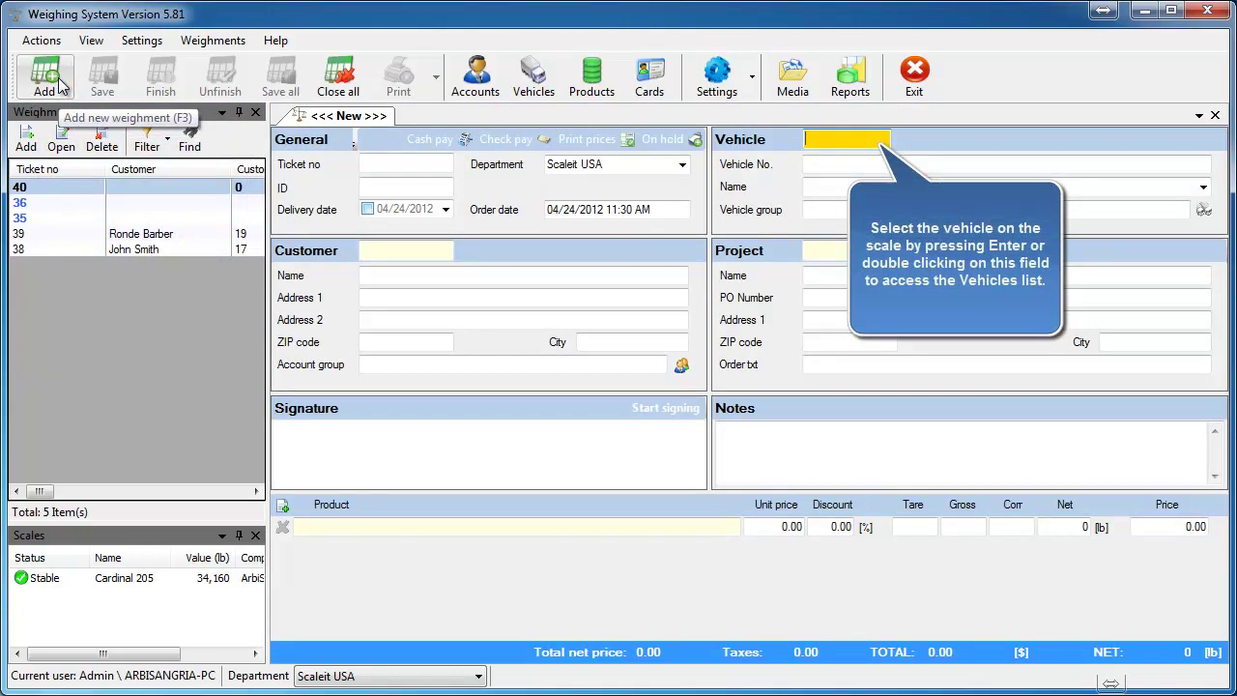
{"action": "key", "text": "Return"}
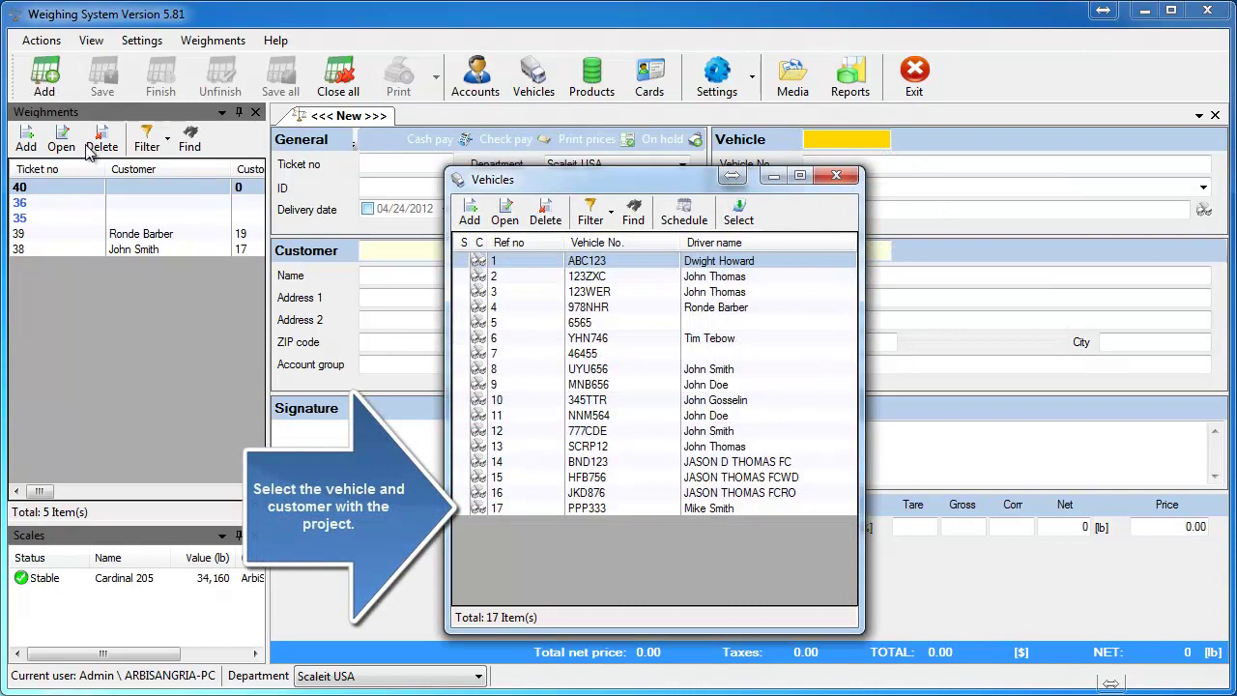
{"action": "double_click", "coordinate": [522, 508]}
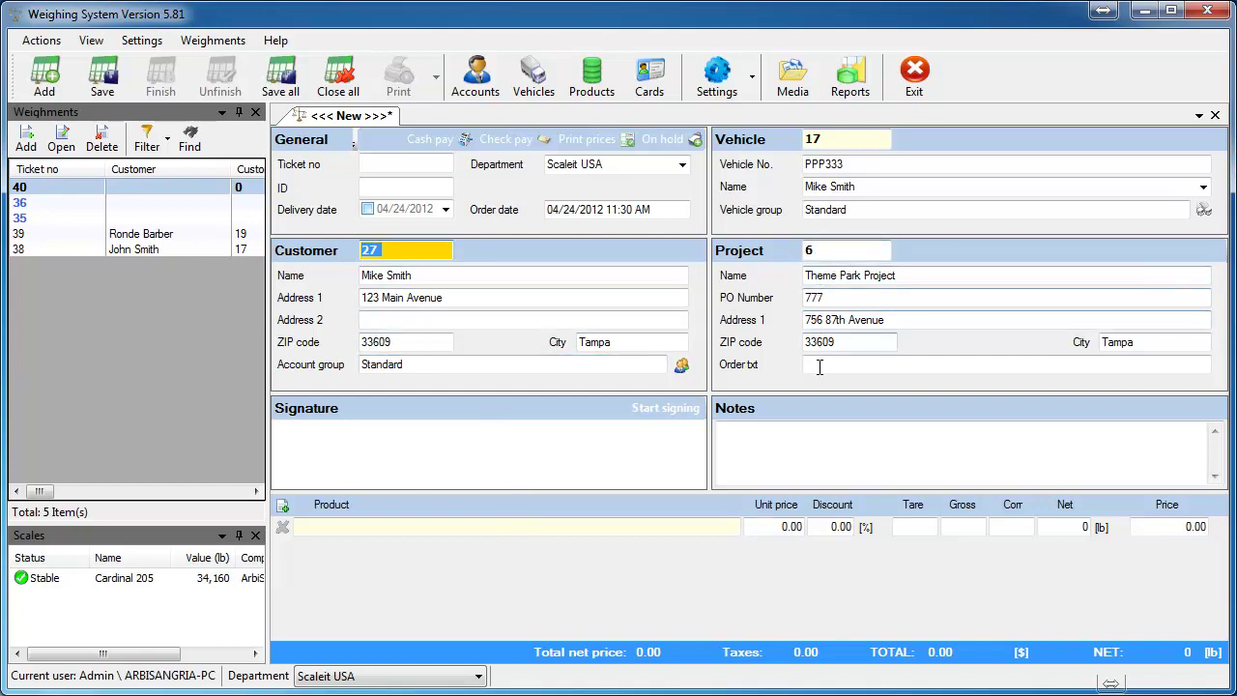
{"action": "left_click", "coordinate": [347, 527]}
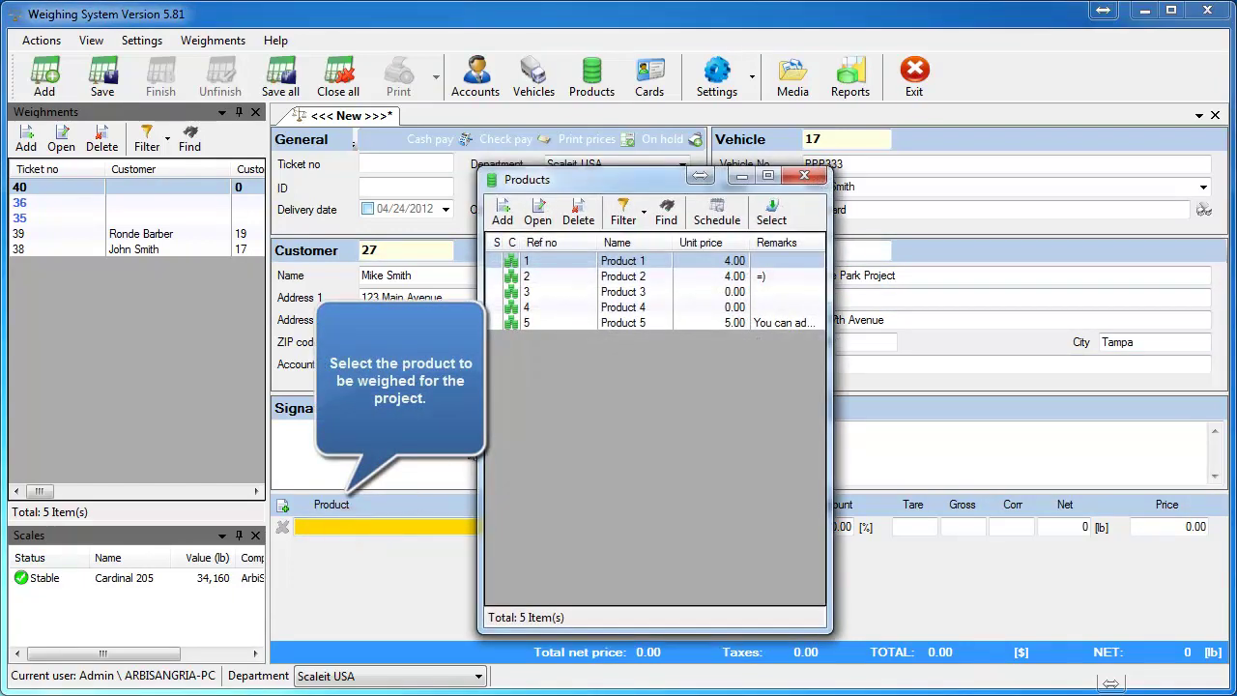
{"action": "double_click", "coordinate": [612, 323]}
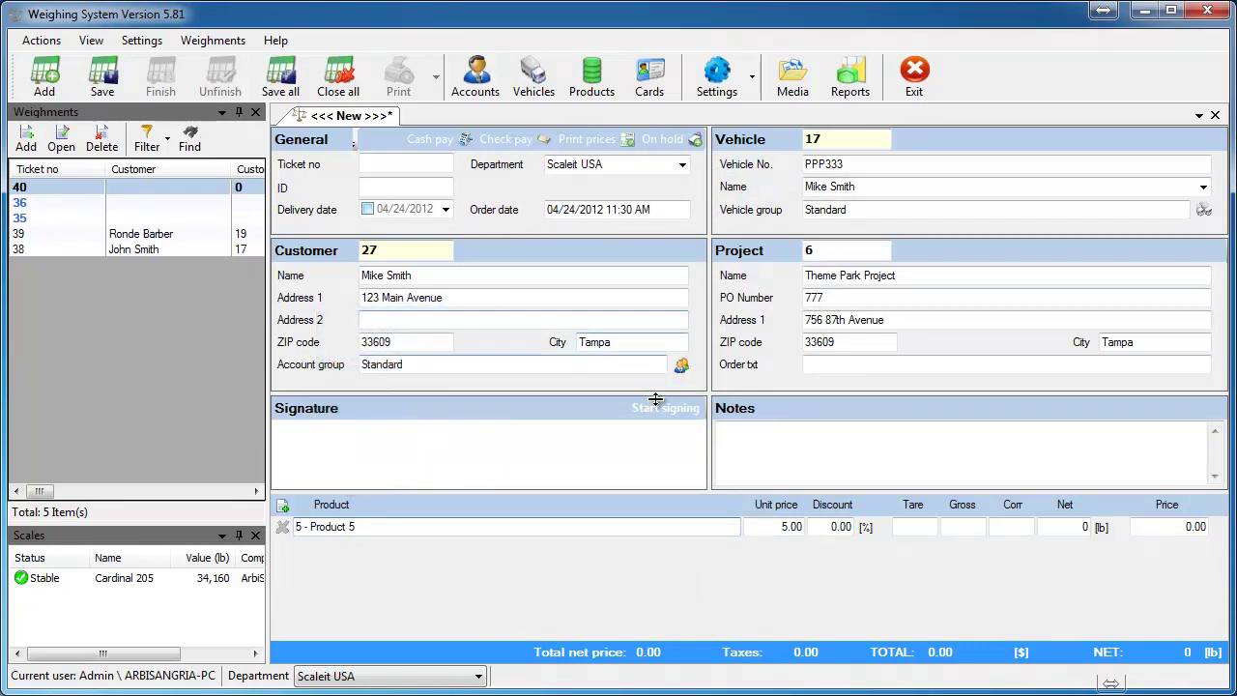
Step: Enter 30,000 lb tare and 34,160 lb gross, skip correction, and finish without another line
{"action": "left_click", "coordinate": [899, 525]}
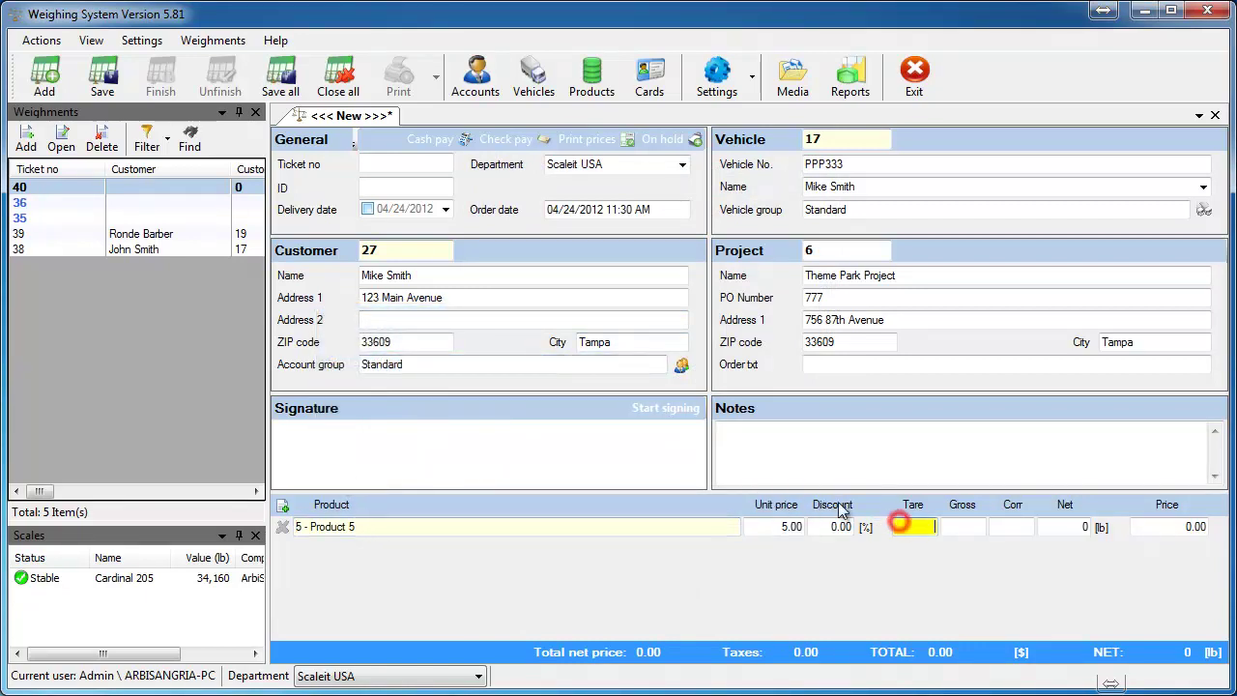
{"action": "type", "text": "3"}
{"action": "key", "text": "Return"}
{"action": "type", "text": "0000"}
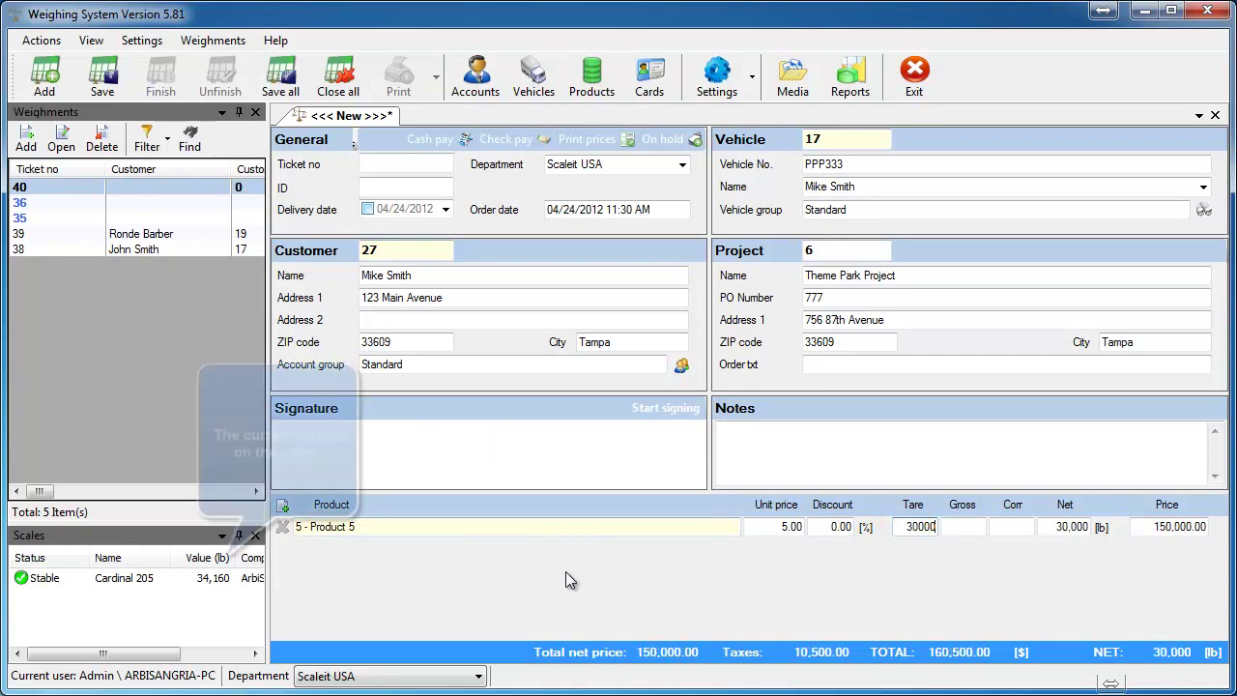
{"action": "key", "text": "Tab"}
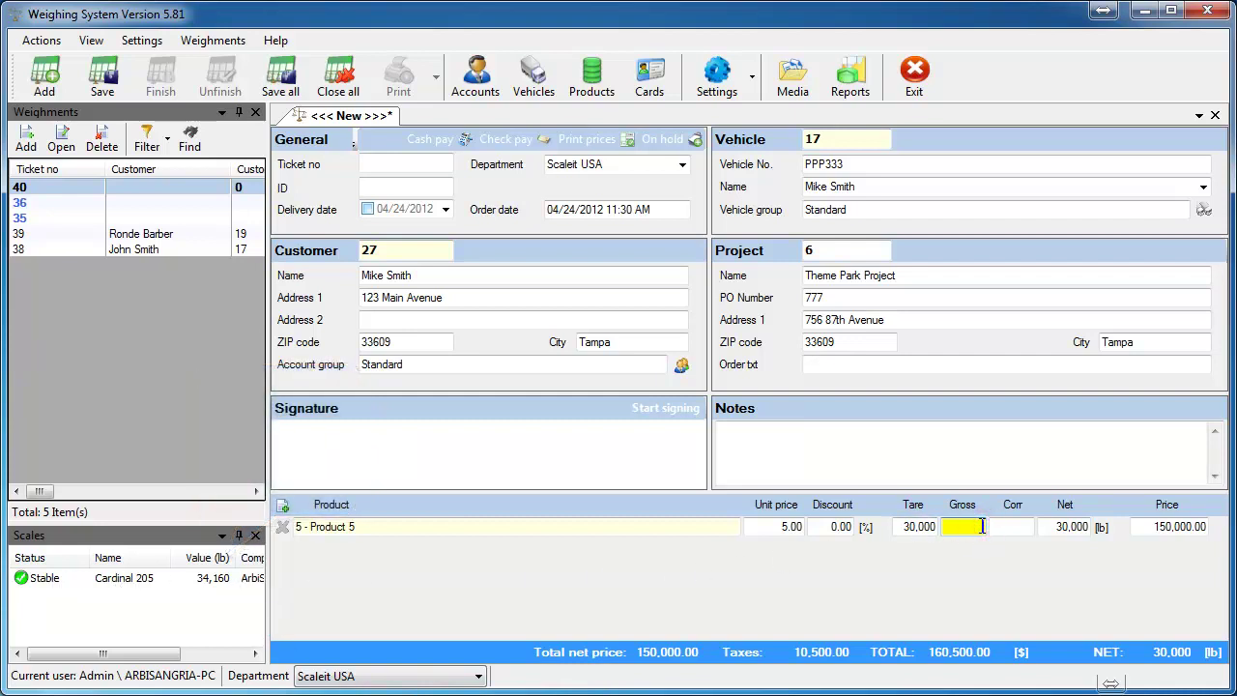
{"action": "type", "text": "34160"}
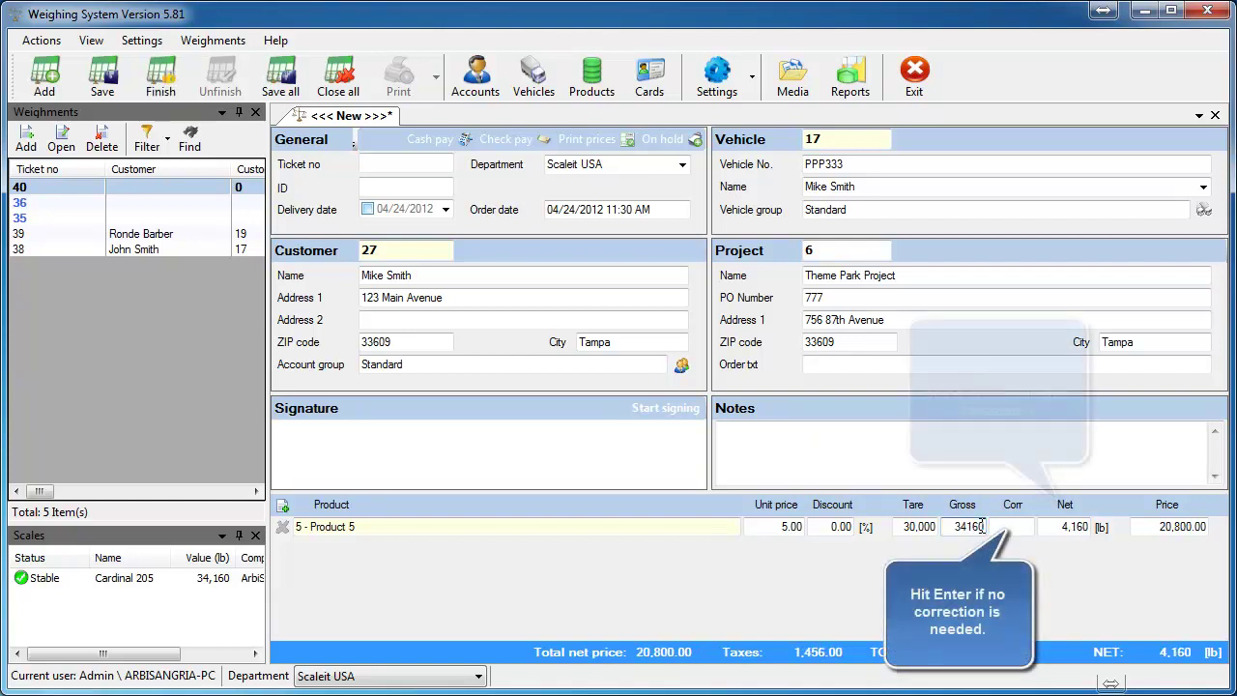
{"action": "key", "text": "Return"}
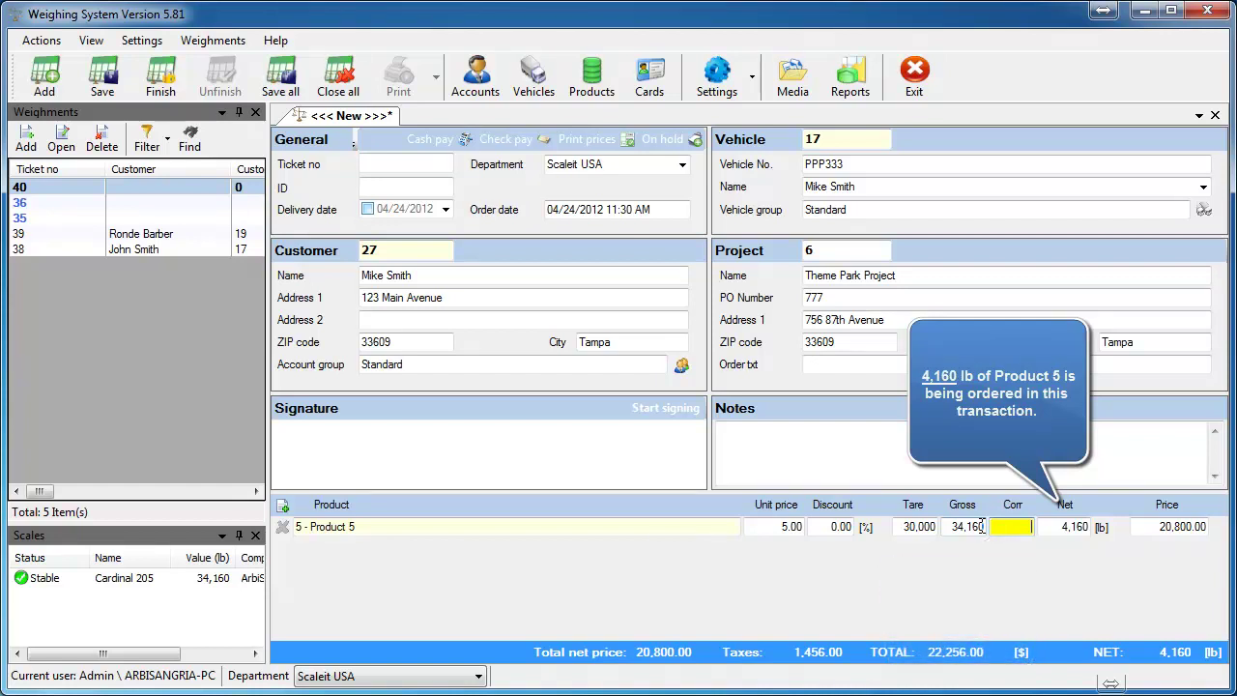
{"action": "key", "text": "Return"}
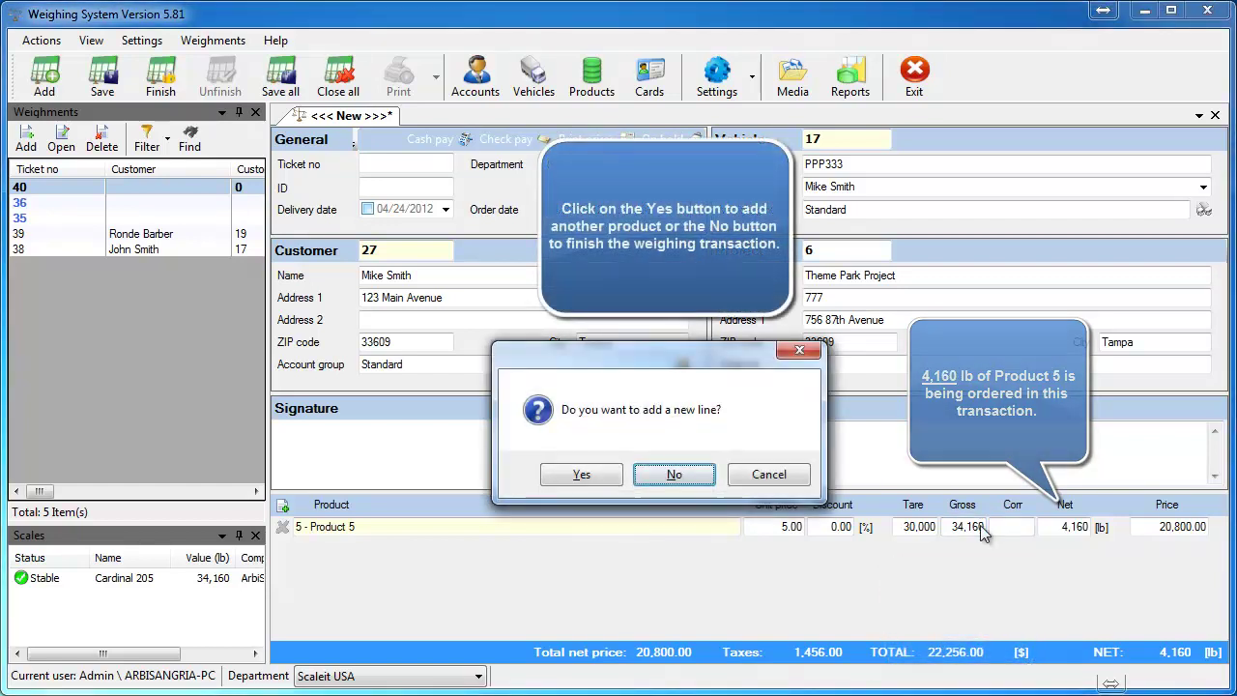
{"action": "key", "text": "Return"}
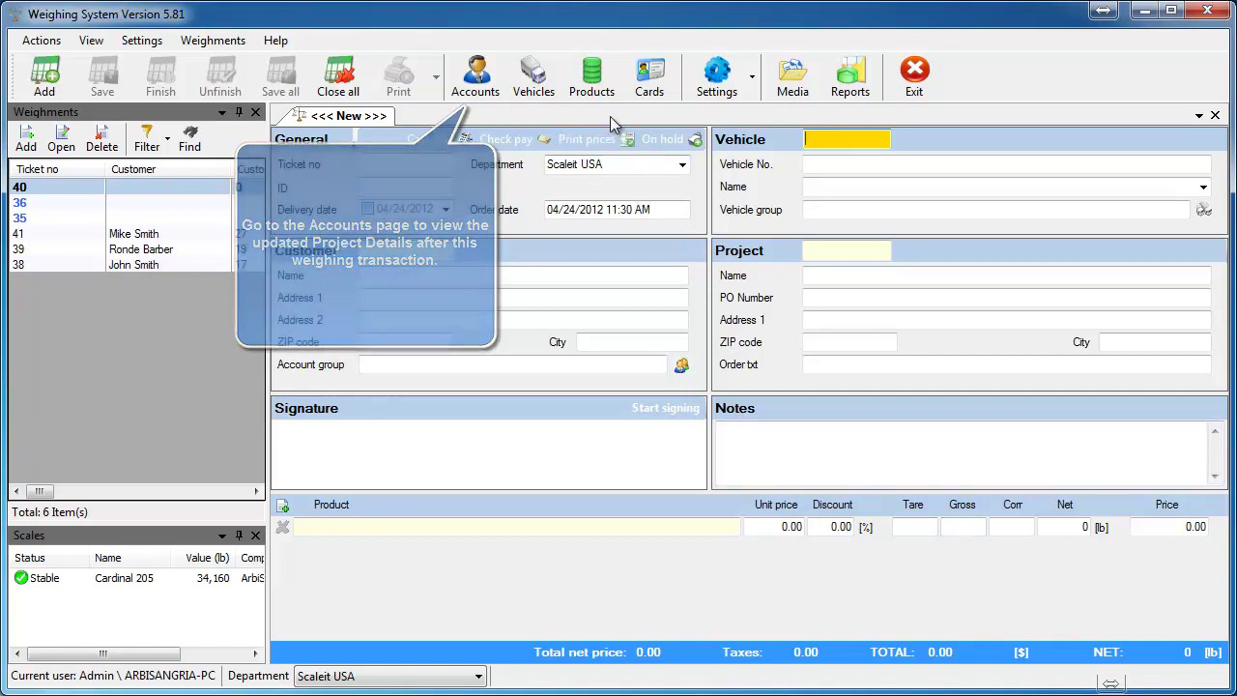
{"action": "left_click", "coordinate": [488, 75]}
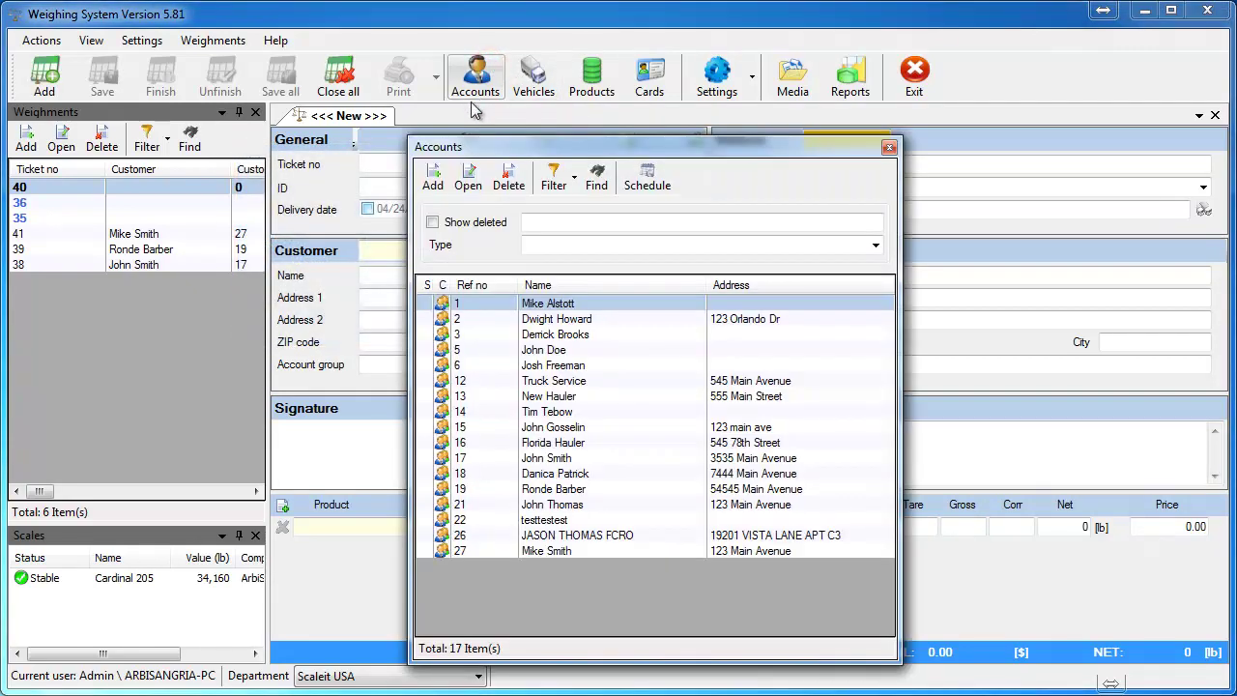
{"action": "double_click", "coordinate": [528, 552]}
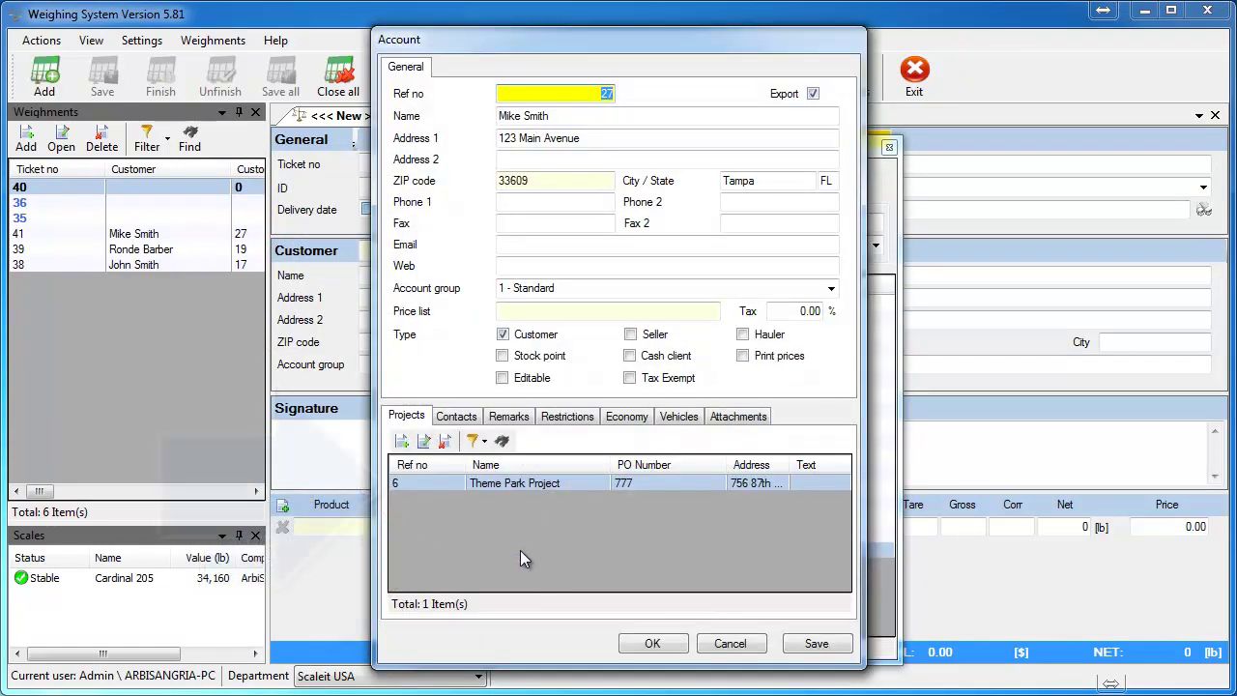
{"action": "left_click", "coordinate": [499, 486]}
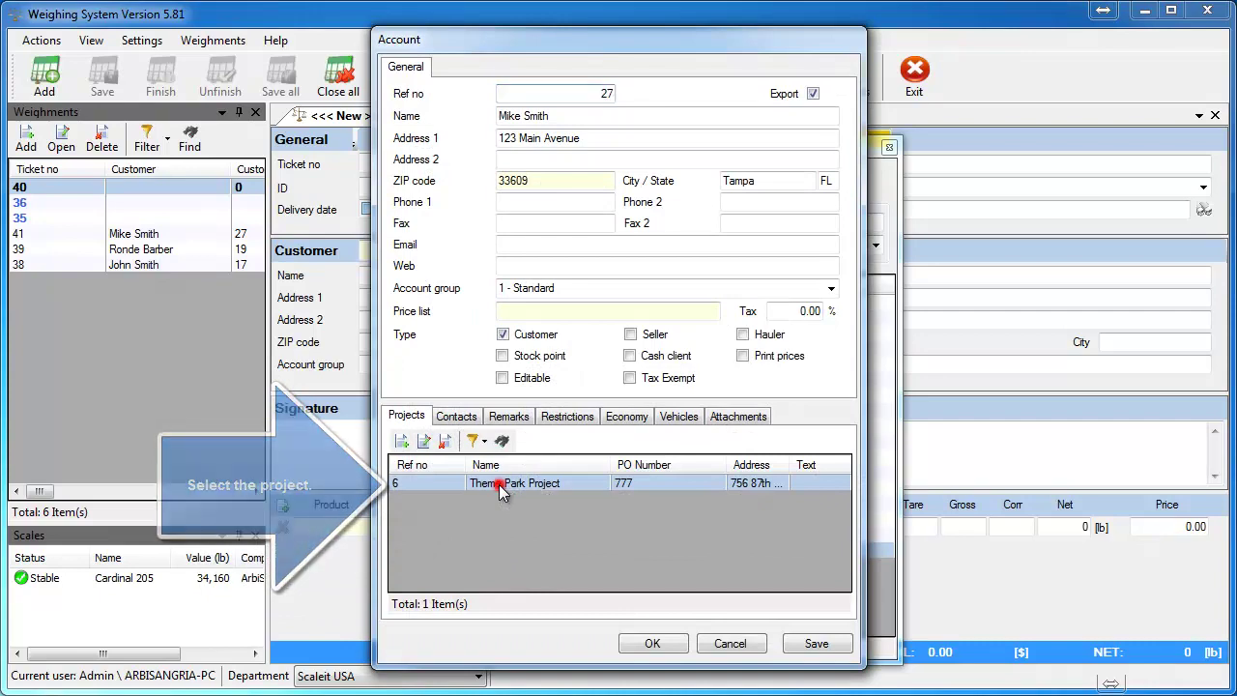
{"action": "double_click", "coordinate": [500, 488]}
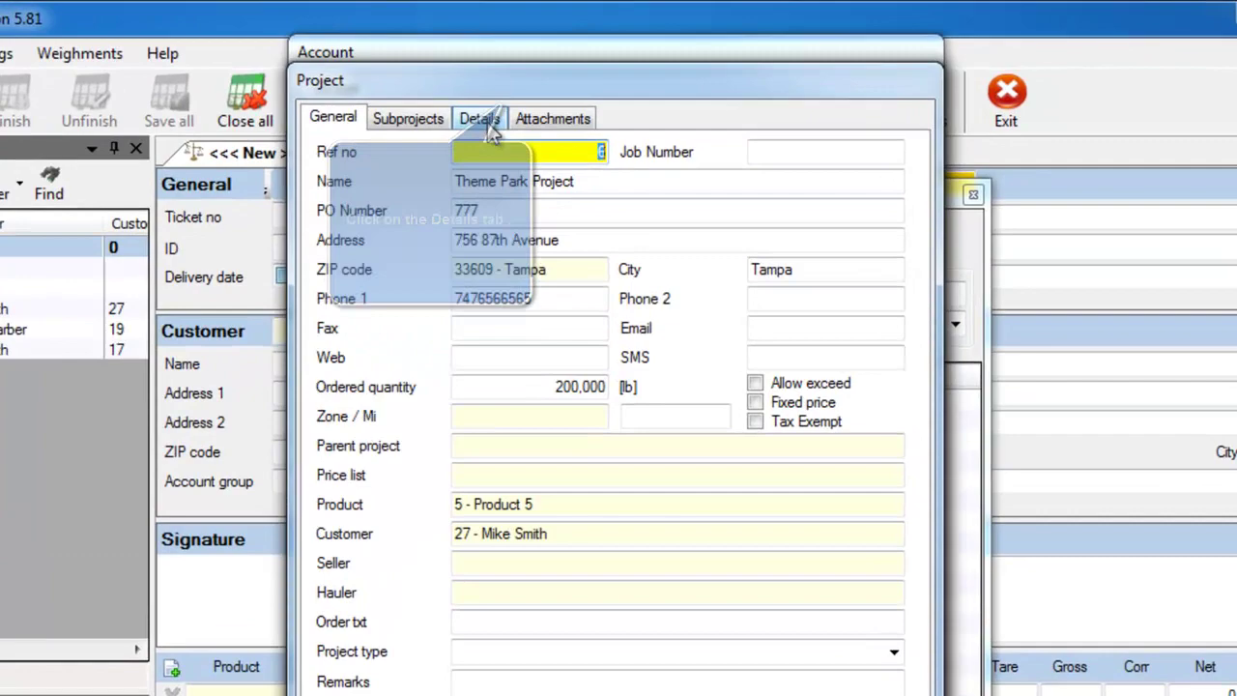
{"action": "left_click", "coordinate": [529, 93]}
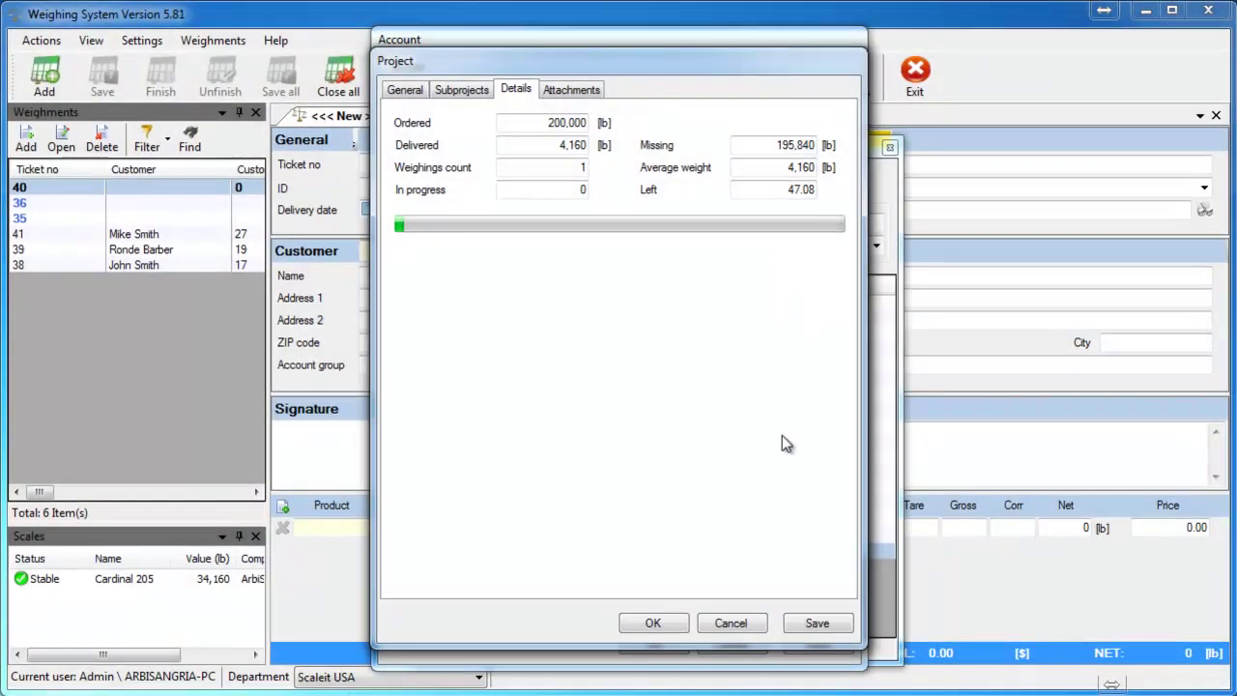
{"action": "left_click", "coordinate": [653, 624]}
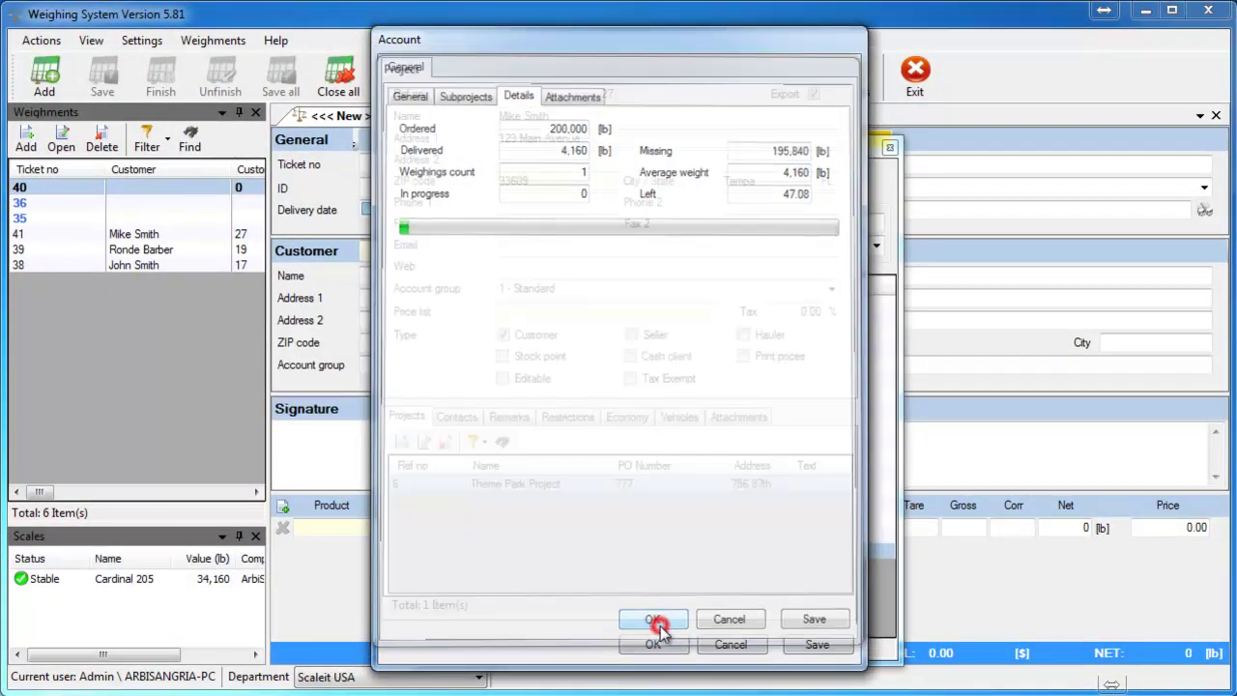
{"action": "left_click", "coordinate": [654, 643]}
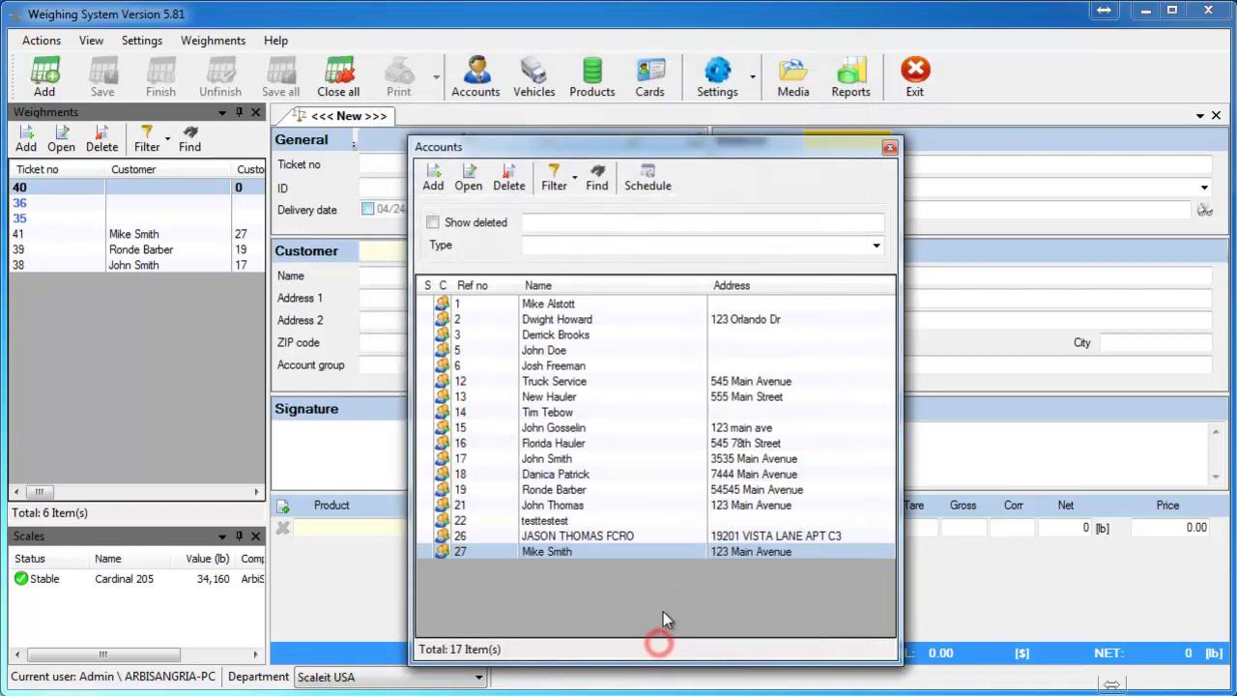
{"action": "left_click", "coordinate": [889, 148]}
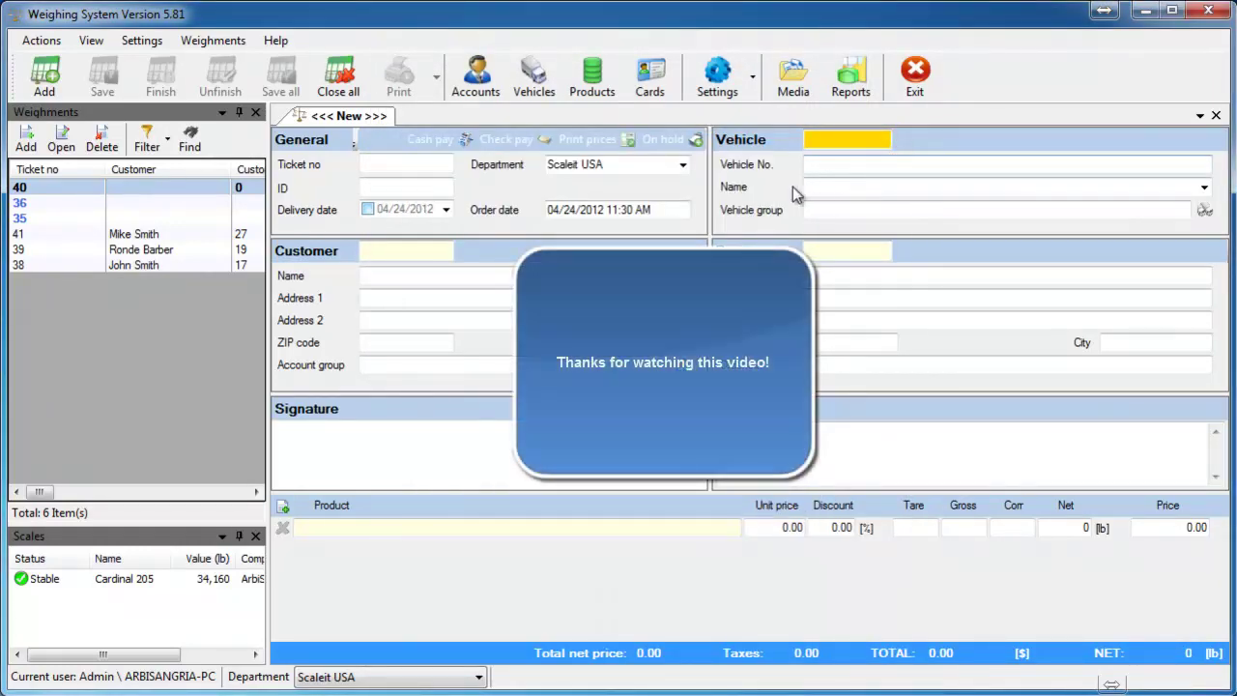